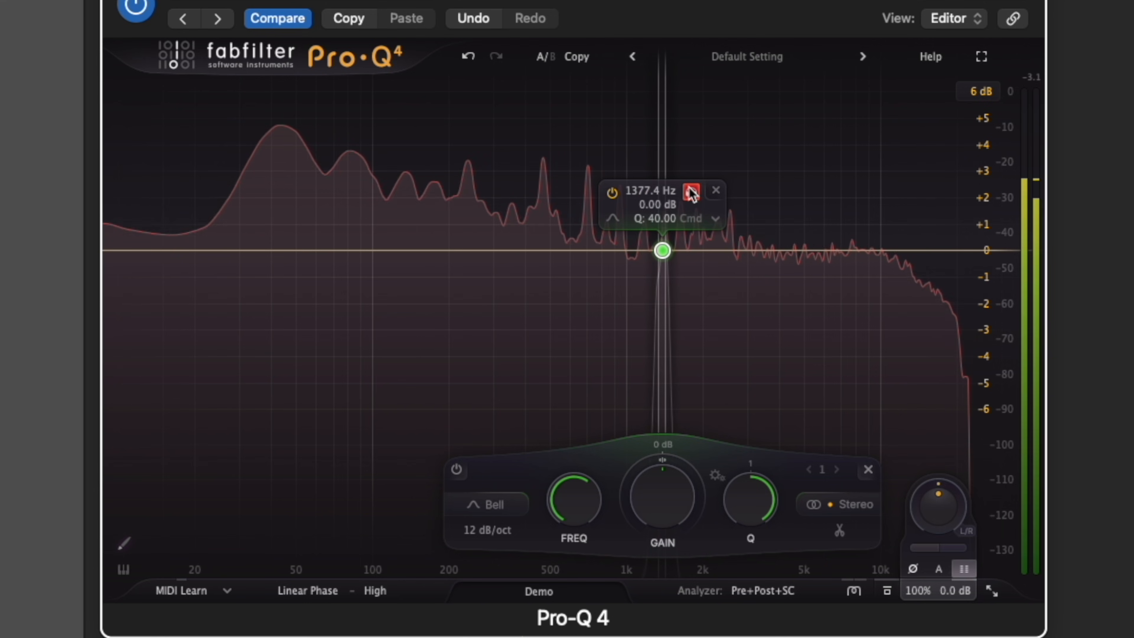
- Add a bell band at 312.50 Hz with Q 40 and tune it to 280.97 Hz while soloed
click(499, 250)
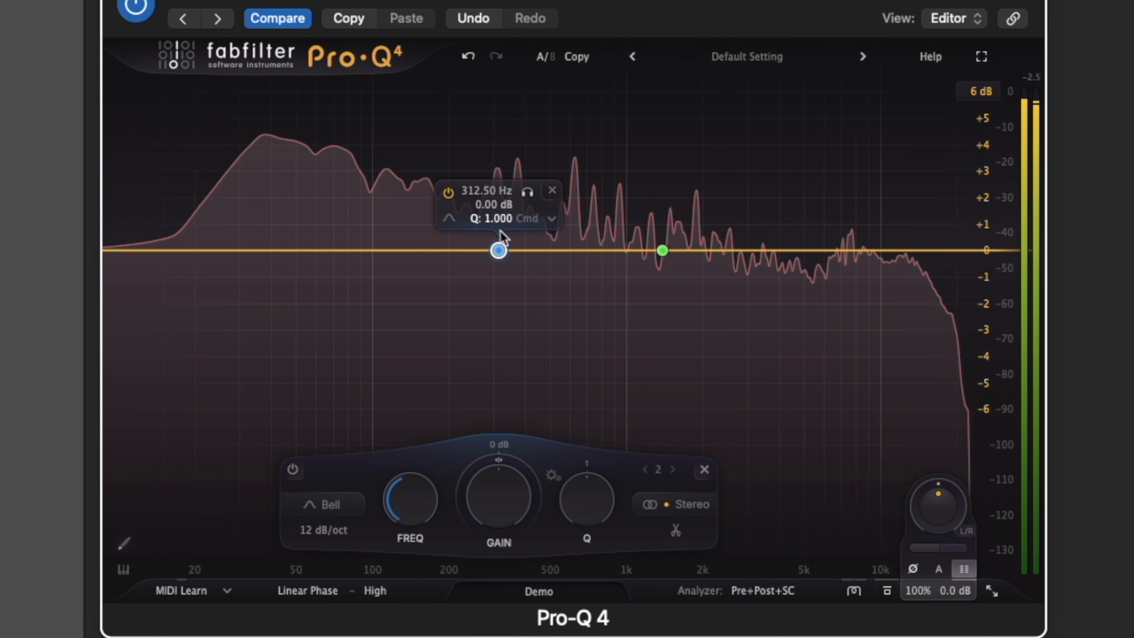
scroll(501, 250, up, 10)
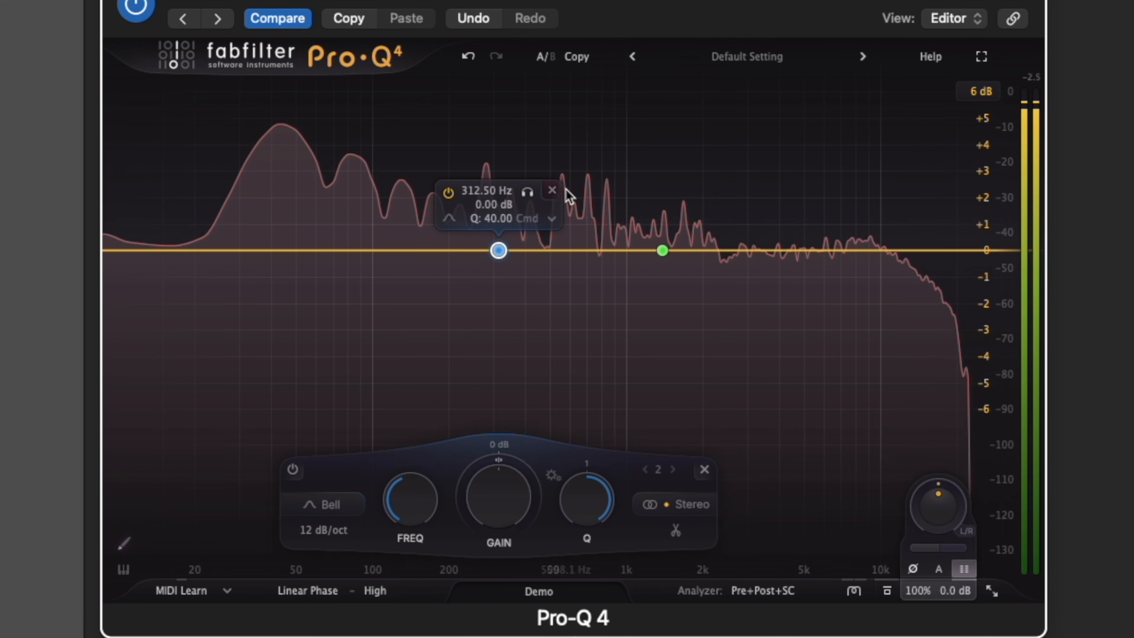
mouse_move(531, 197)
mouse_down()
mouse_move(503, 197)
mouse_move(517, 196)
mouse_up()
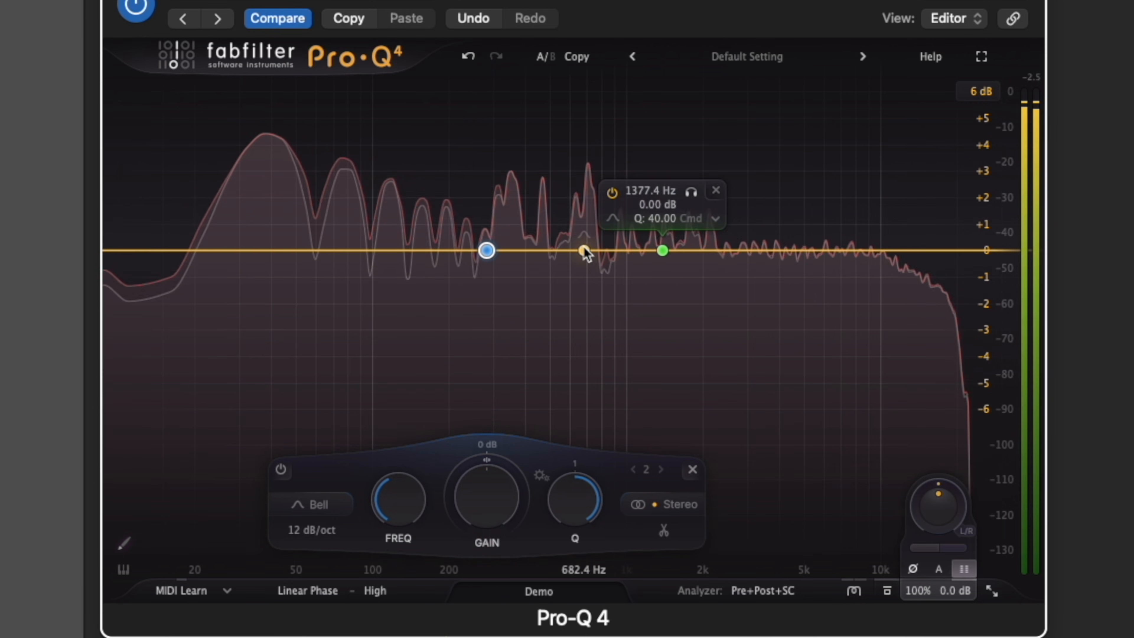
- Add a bell band at 682.44 Hz with Q 40 and tune it to 631.27 Hz while soloed during playback
click(585, 250)
scroll(593, 258, up, 10)
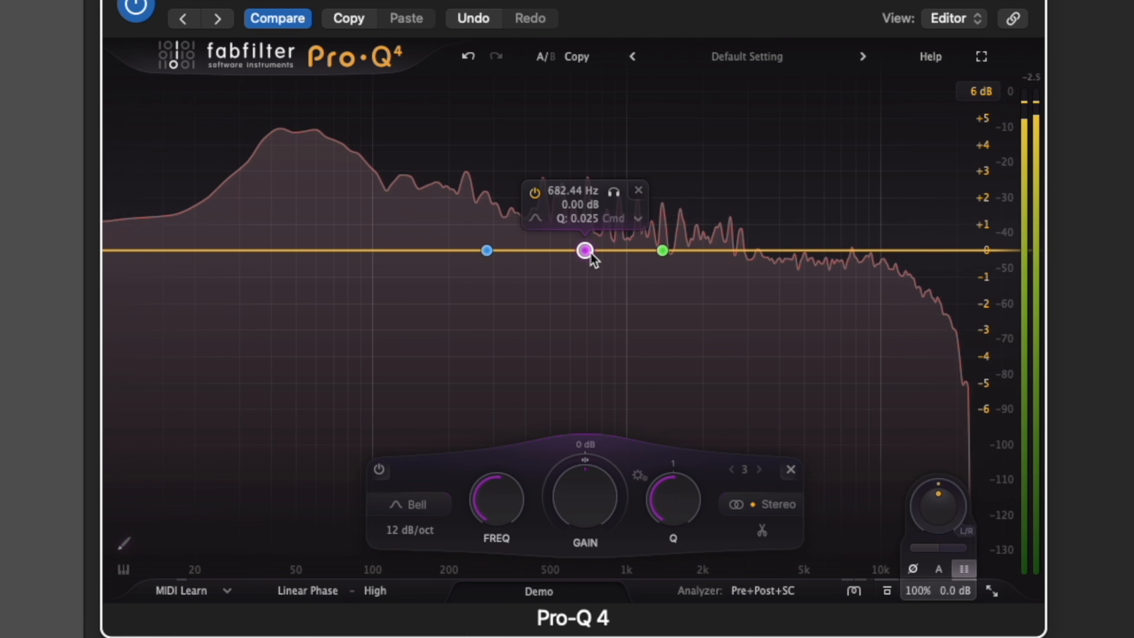
key(space)
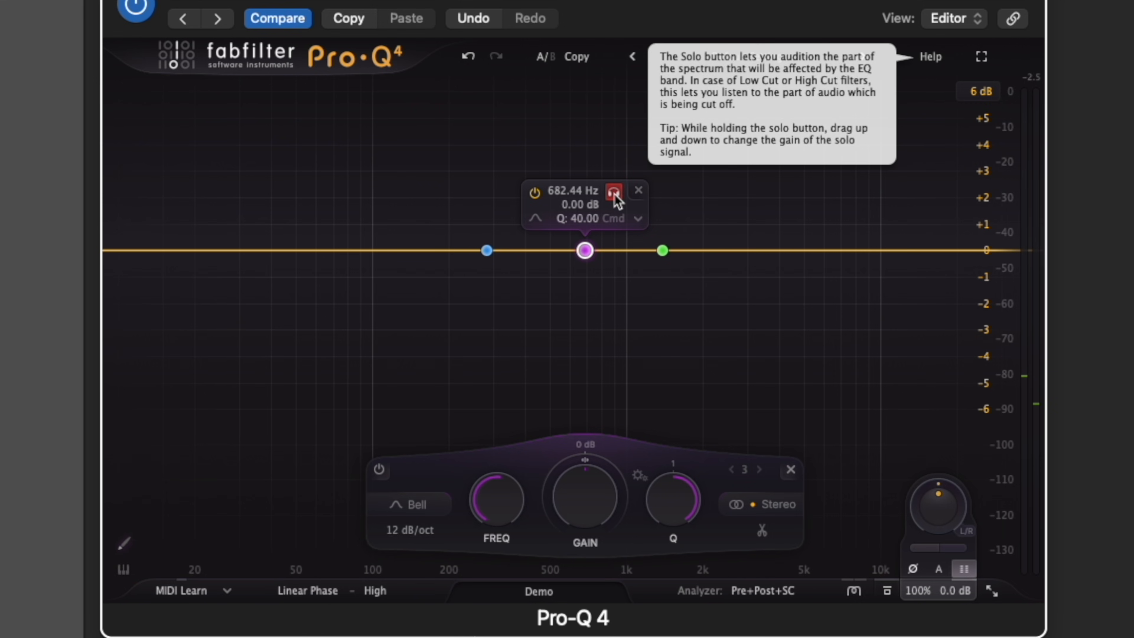
key(space)
mouse_move(614, 193)
mouse_down()
mouse_move(655, 190)
mouse_move(575, 195)
mouse_move(615, 197)
mouse_up()
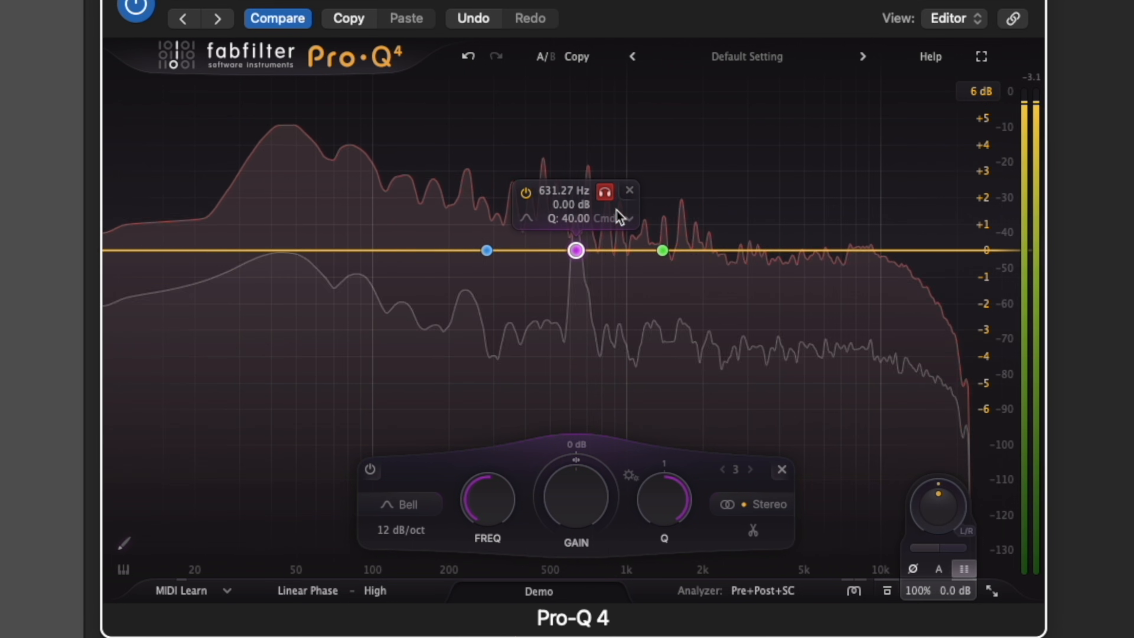
- Add a bell band at 1037 Hz with Q 40 and tune it soloed to a resonance just below 1 kHz
click(631, 250)
scroll(631, 257, up, 10)
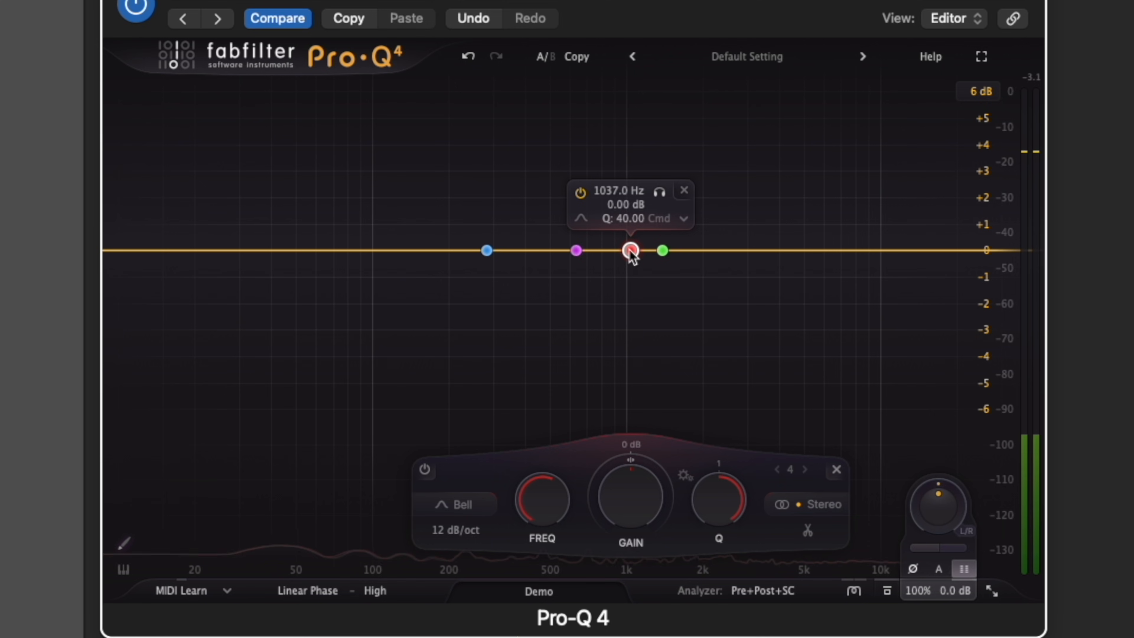
mouse_move(659, 193)
mouse_down()
mouse_move(679, 197)
mouse_move(644, 203)
mouse_up()
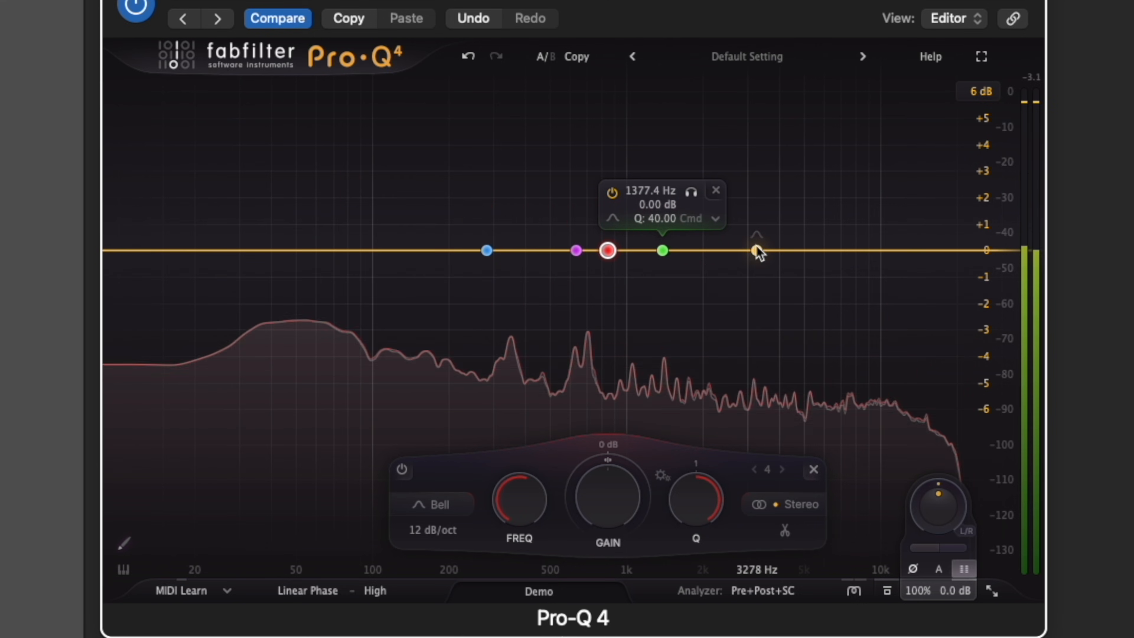
- Add two bell bands with Q 40 and tune them soloed to 3451 Hz and 2432 Hz
click(758, 250)
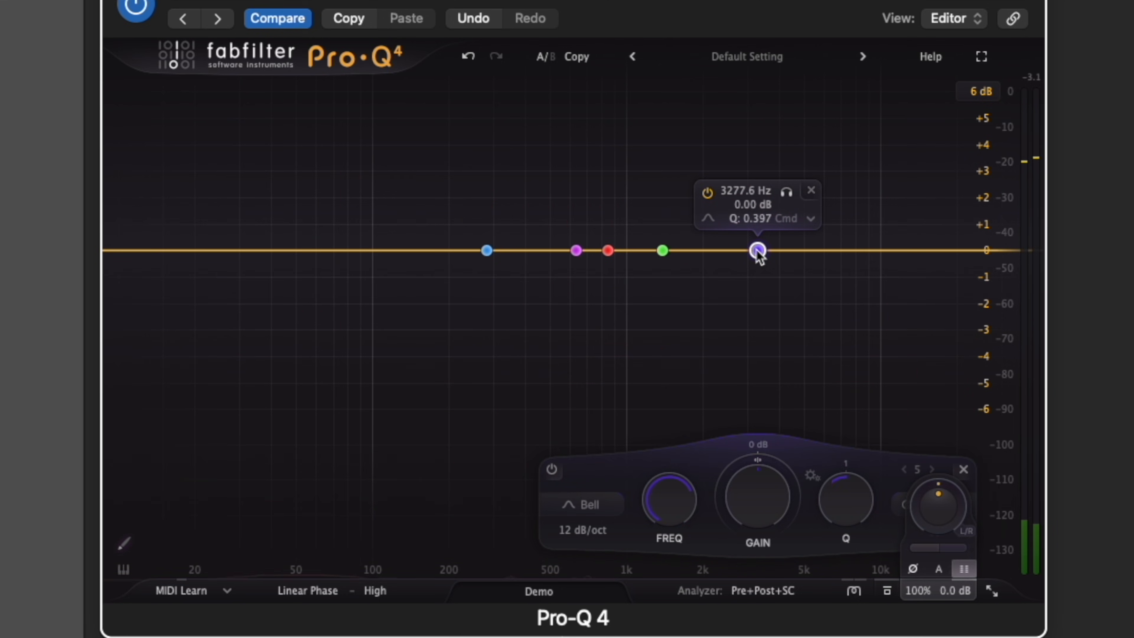
mouse_move(786, 192)
mouse_down()
mouse_move(899, 194)
mouse_move(794, 194)
mouse_up()
click(708, 250)
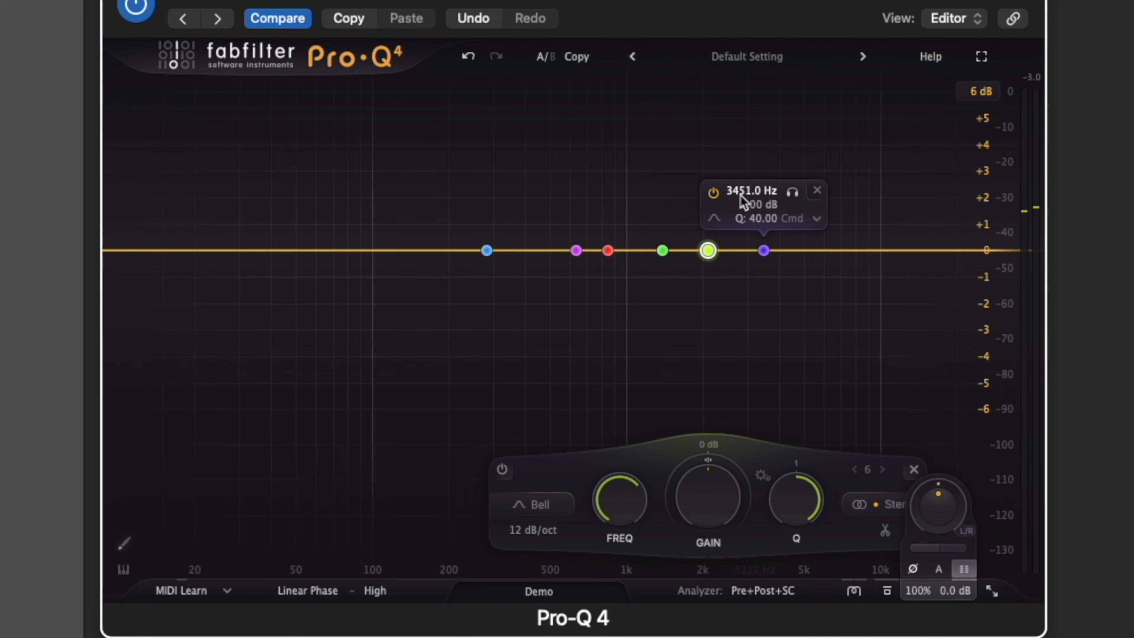
drag(738, 198, 761, 193)
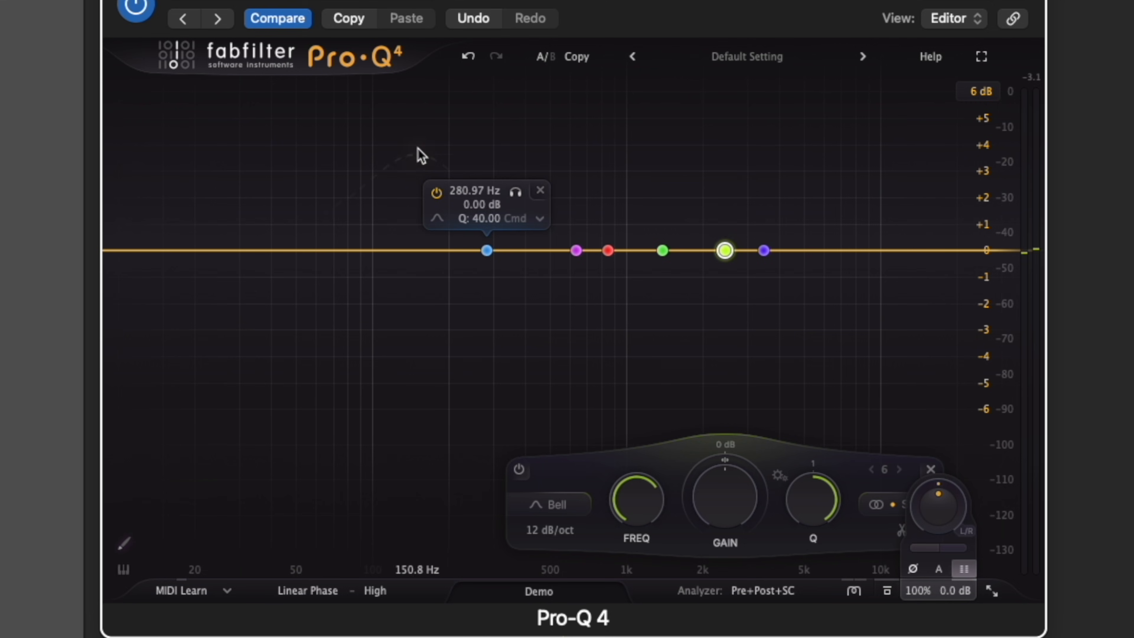
- Give all six narrow bell bands a dynamic range of -3.08 dB and compare the playback with the EQ bypassed
drag(419, 147, 878, 357)
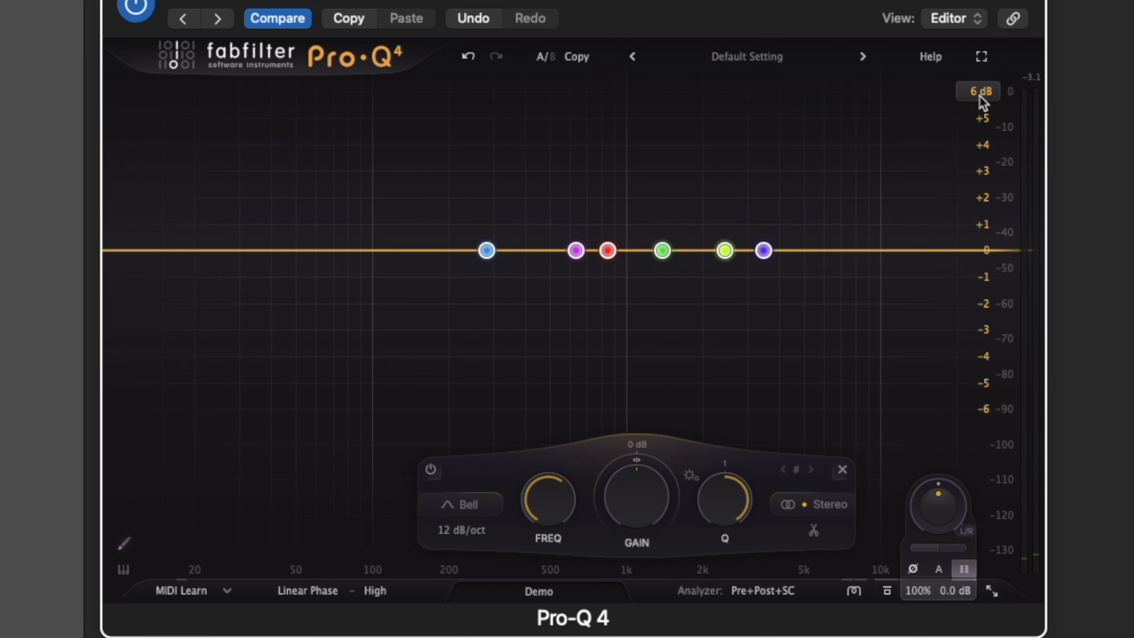
drag(602, 456, 582, 567)
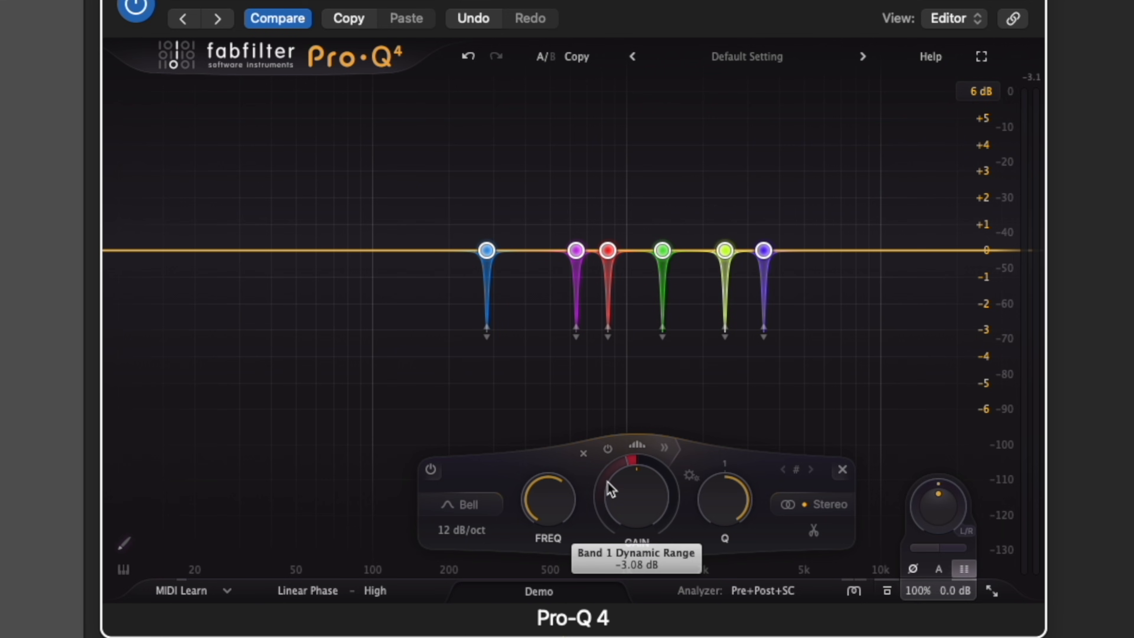
key(space)
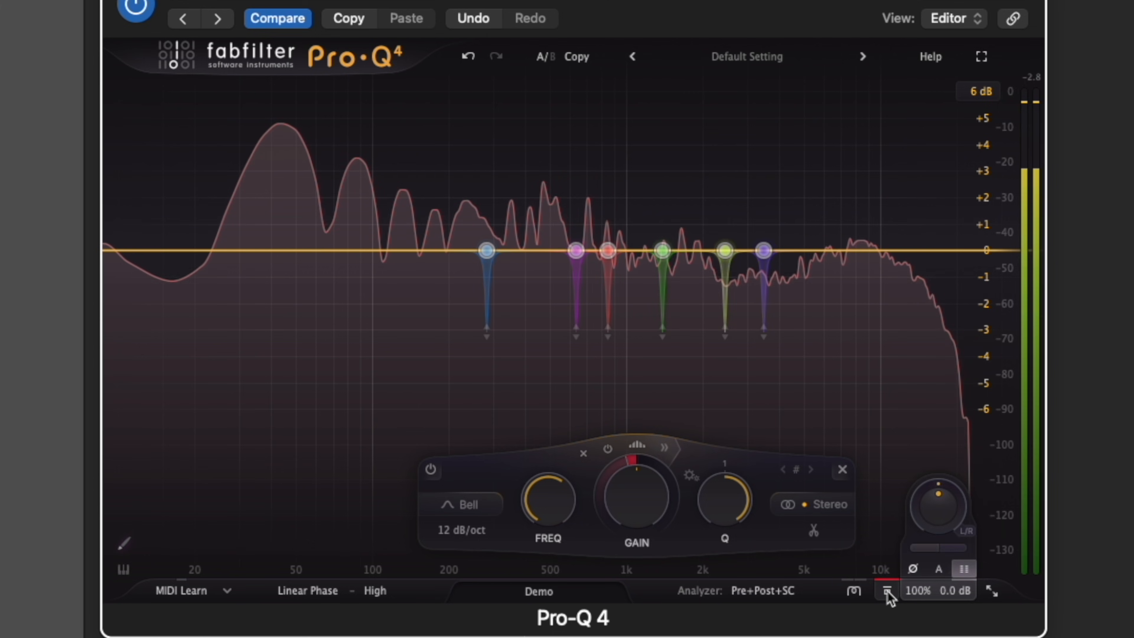
key(space)
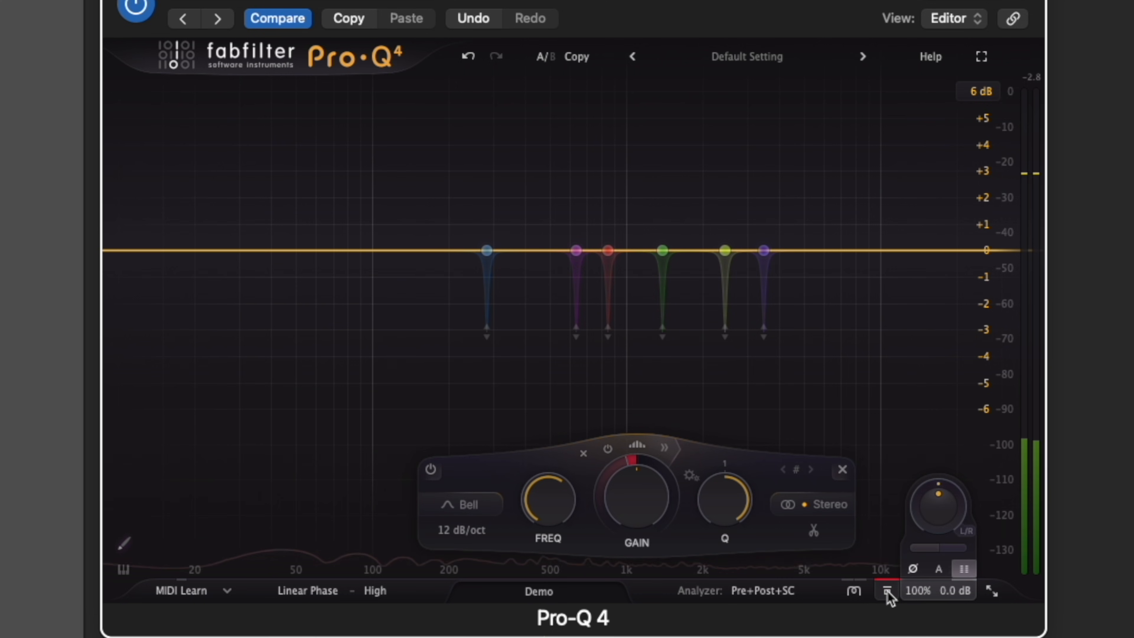
key(space)
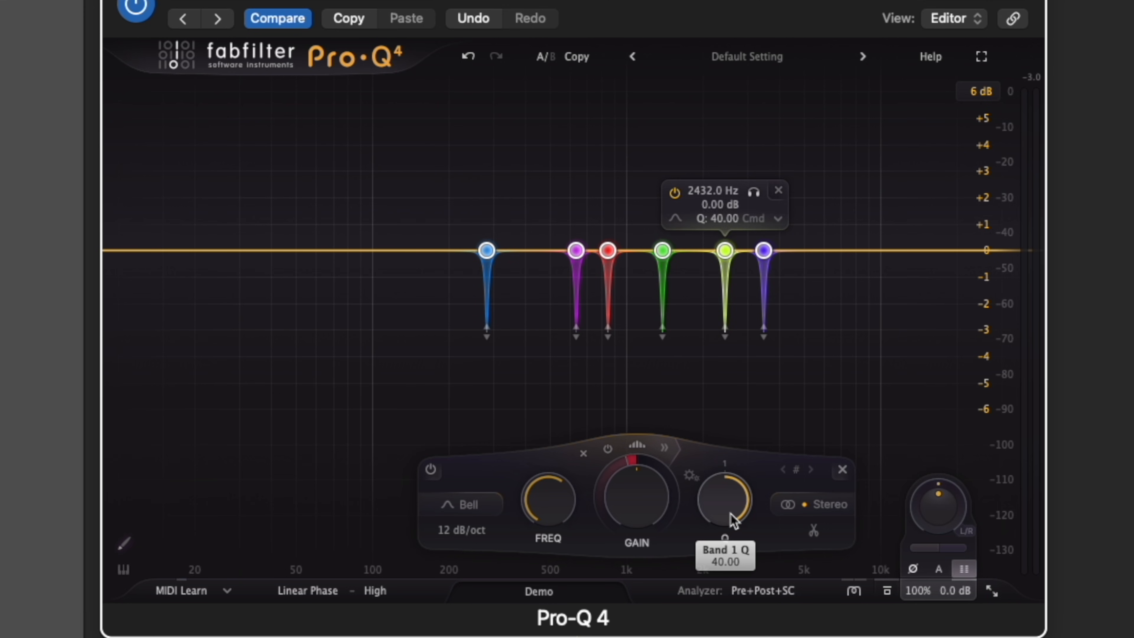
- Widen all six bell bands to a Q of 24.04 and audition the result
drag(425, 179, 847, 372)
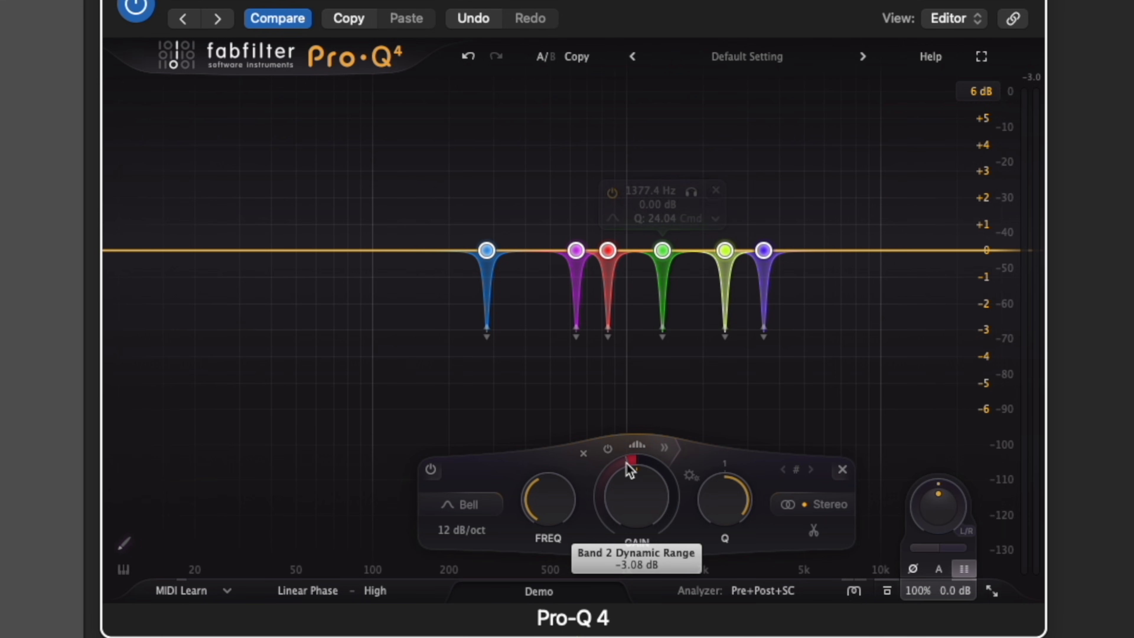
key(space)
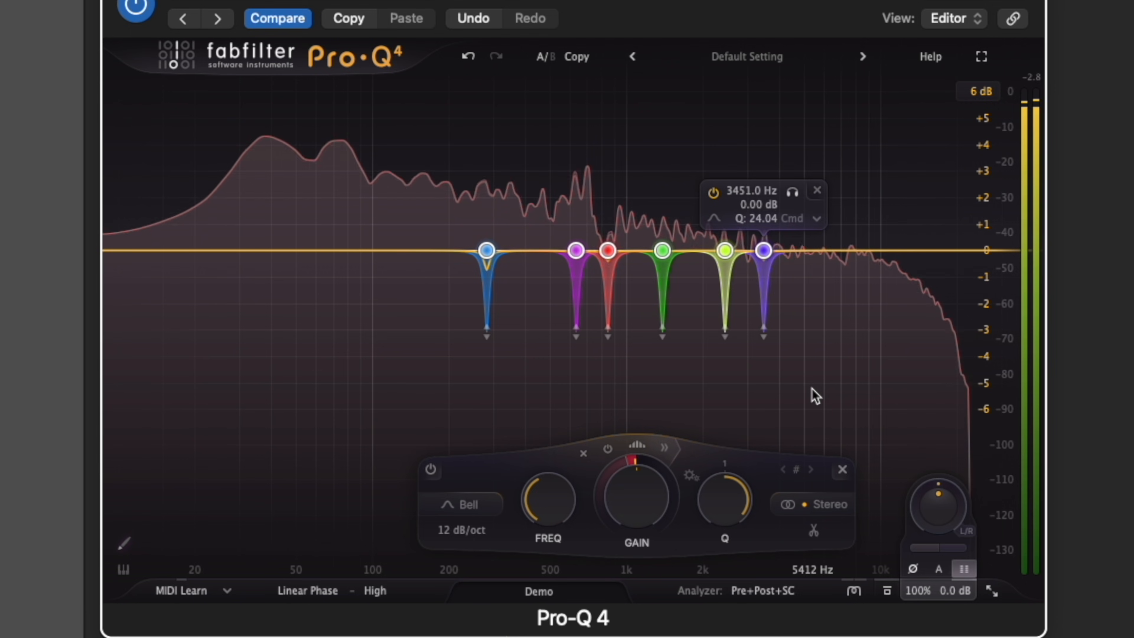
key(space)
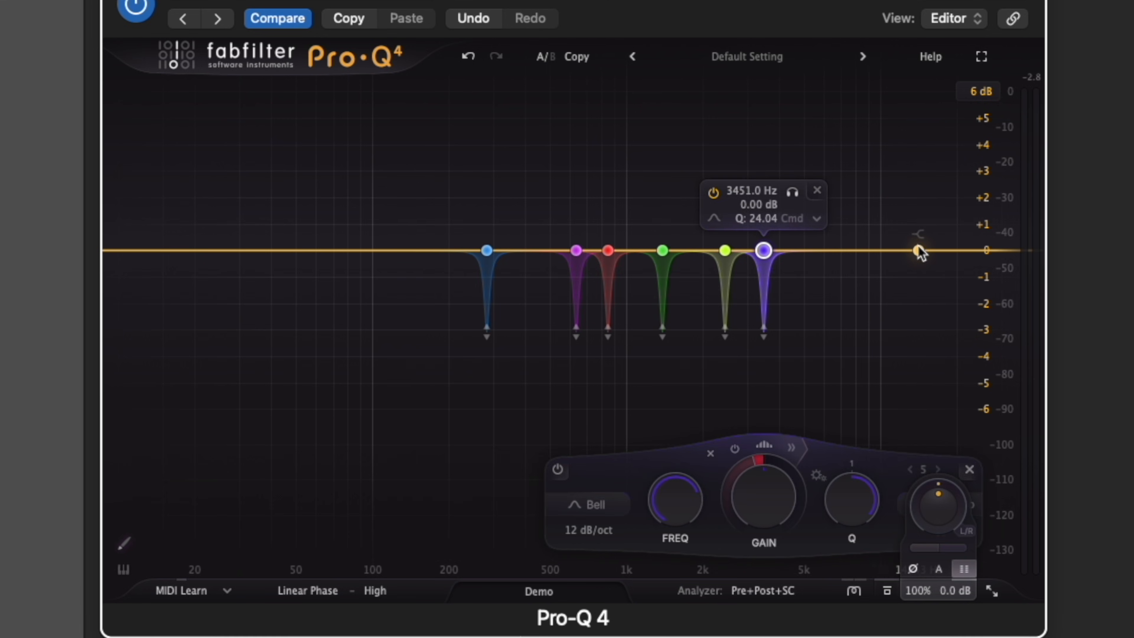
- Add a high shelf band at 12000 Hz with a Q of 3.105 and 0 dB gain
drag(918, 248, 894, 226)
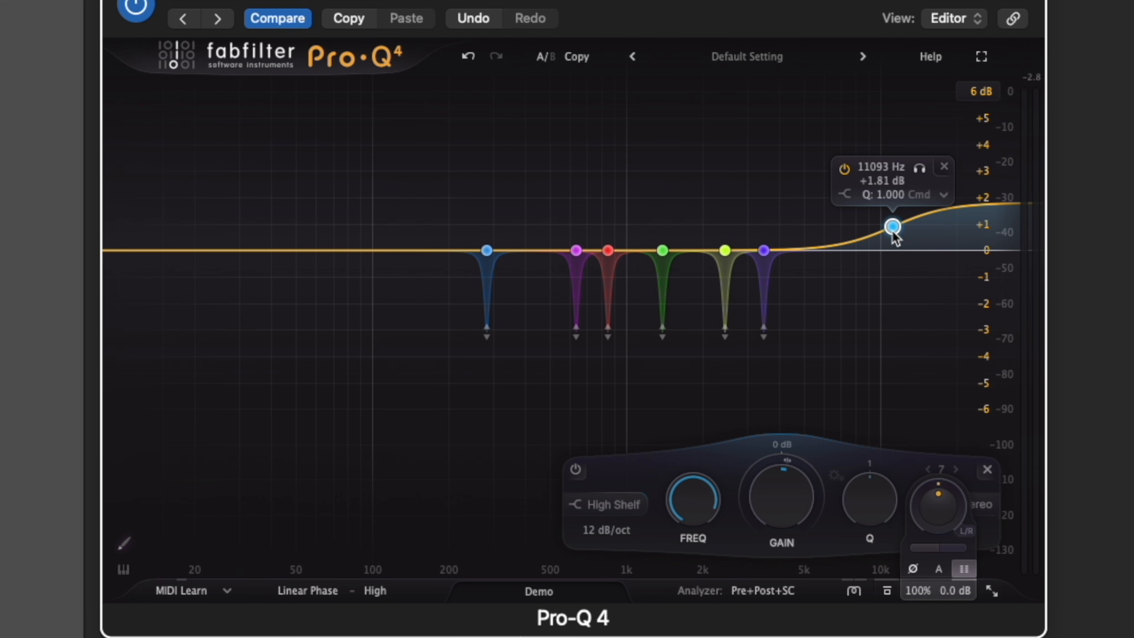
drag(893, 232, 896, 308)
double_click(685, 507)
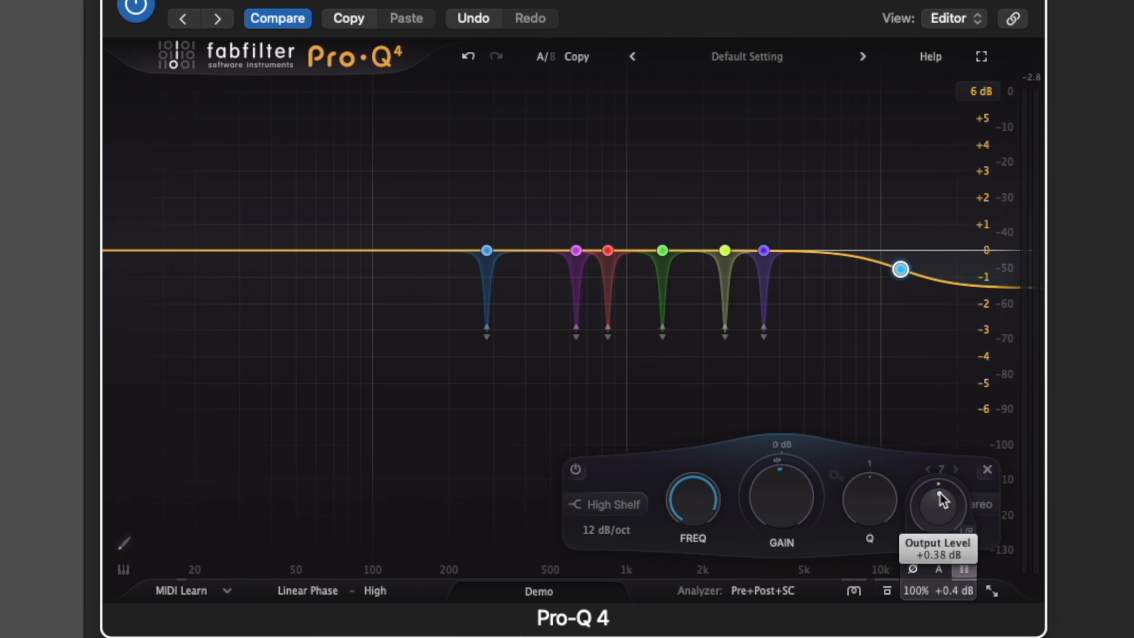
drag(943, 481, 871, 488)
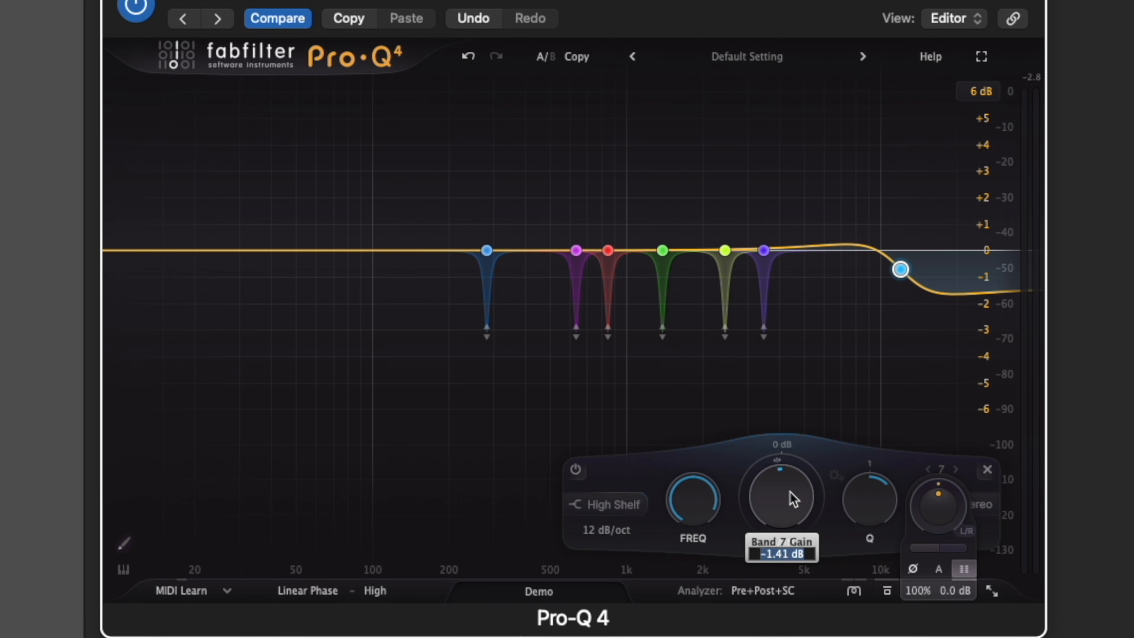
key(Return)
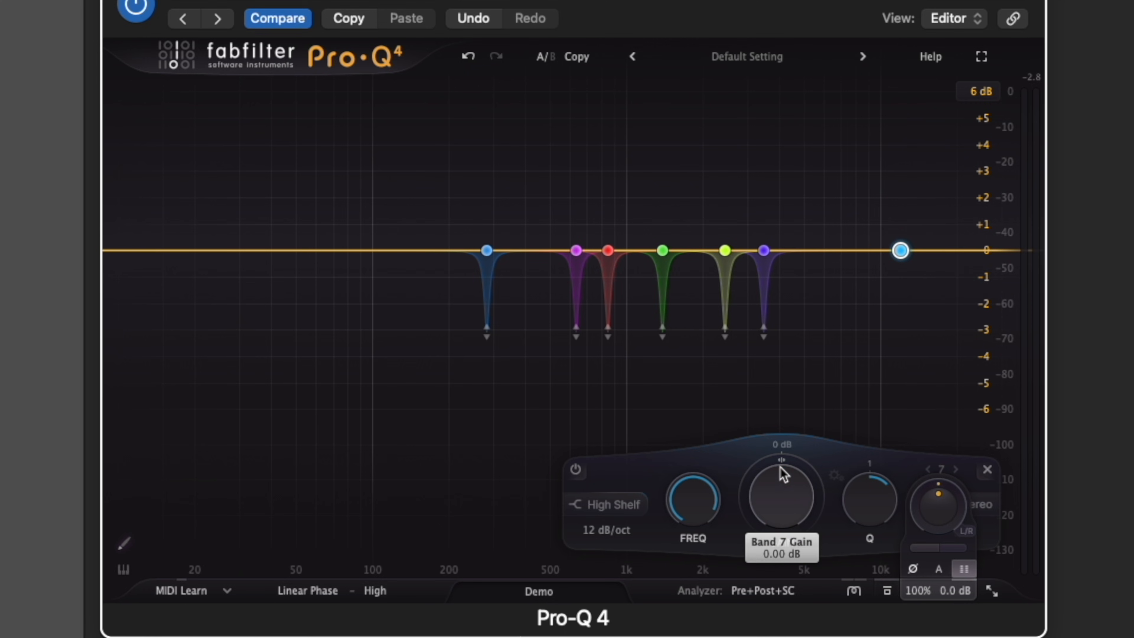
- Give the high shelf a dynamic range of -2.32 dB, audition it soloed and raise its Q slightly
drag(772, 459, 775, 524)
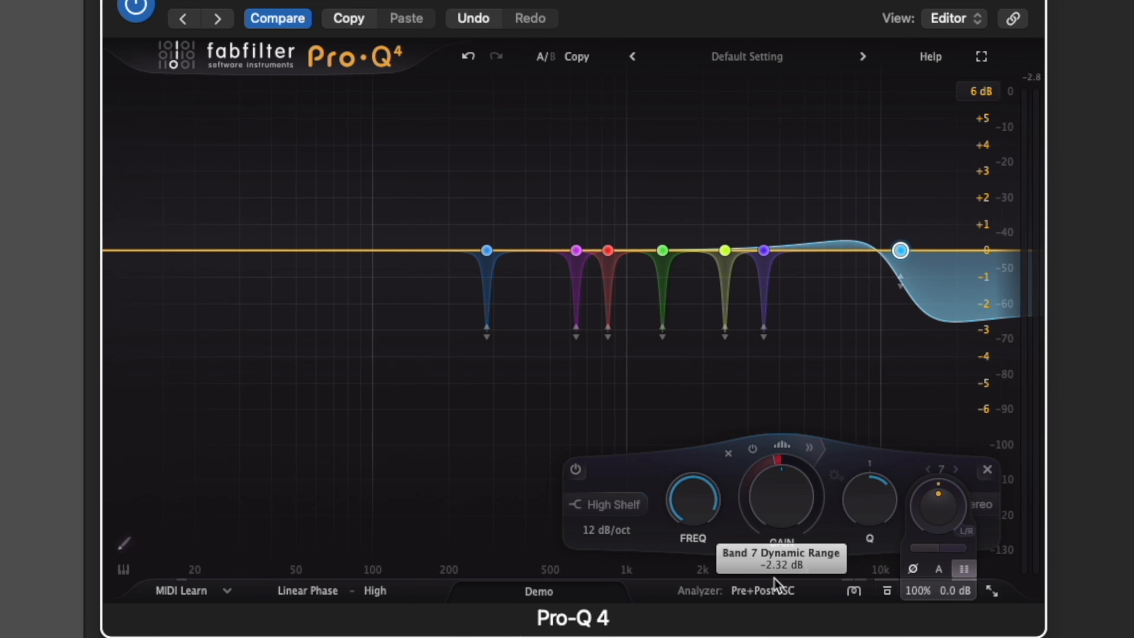
key(space)
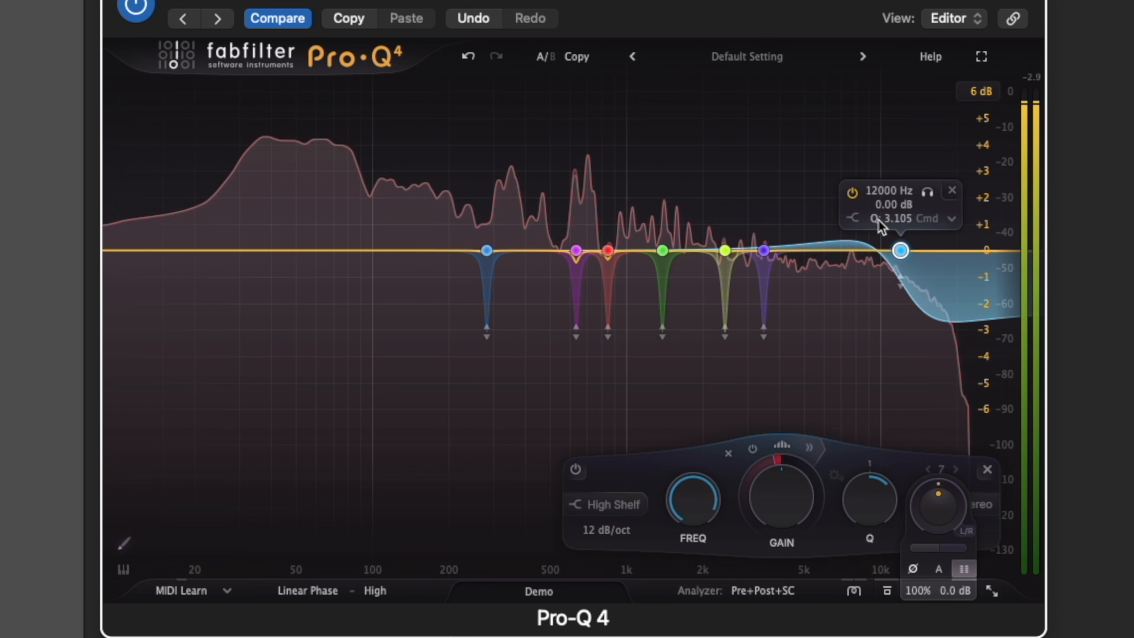
click(926, 192)
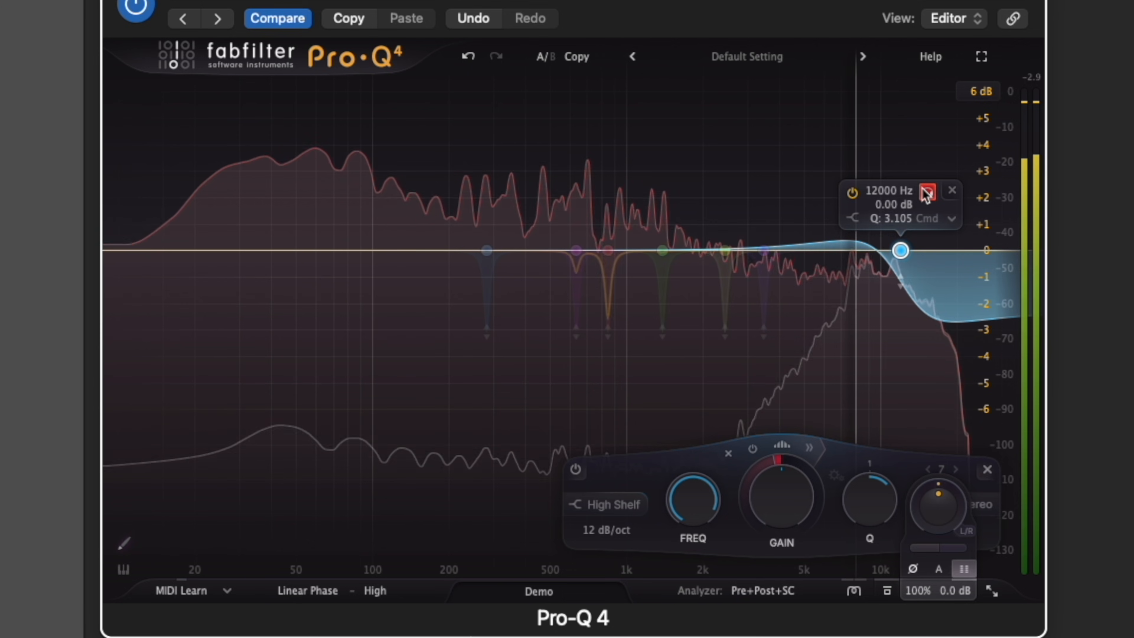
click(926, 192)
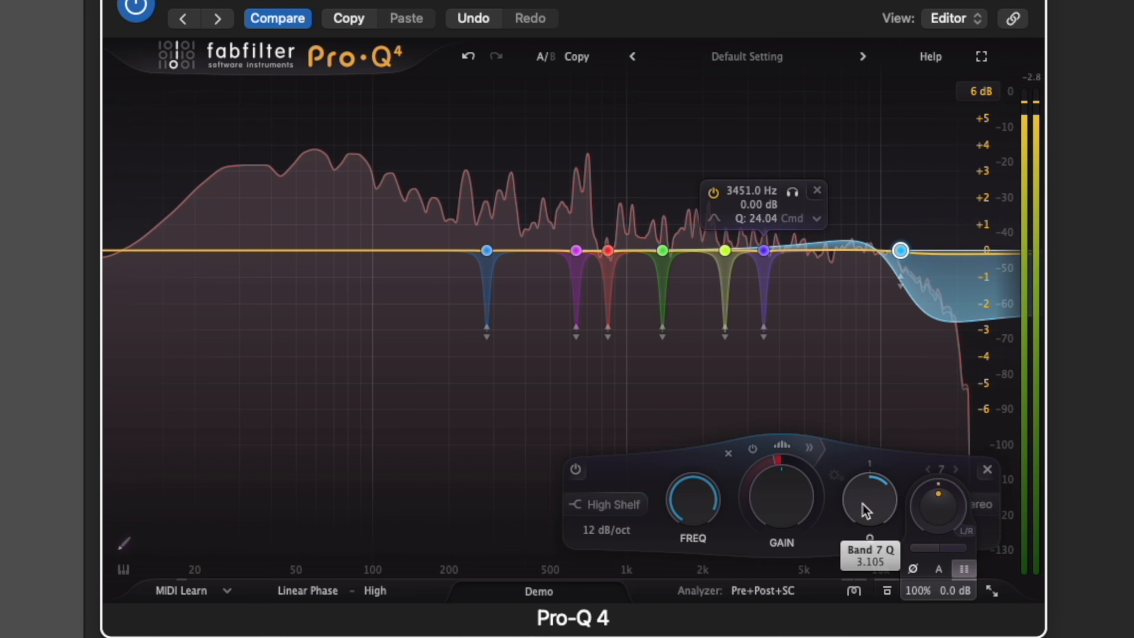
scroll(866, 511, up, 2)
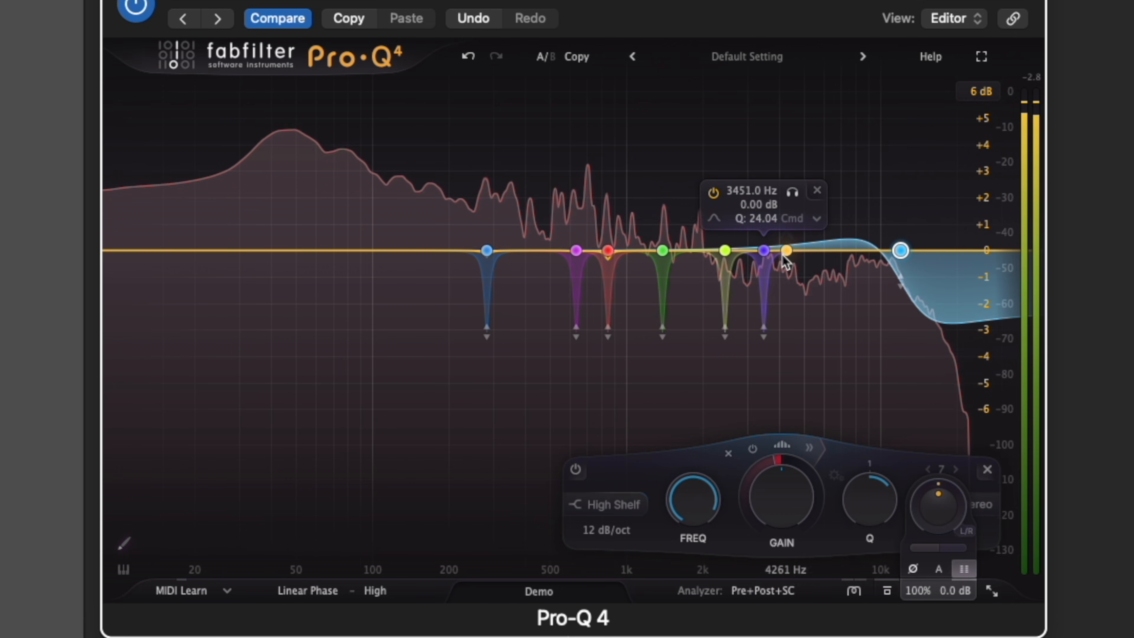
key(space)
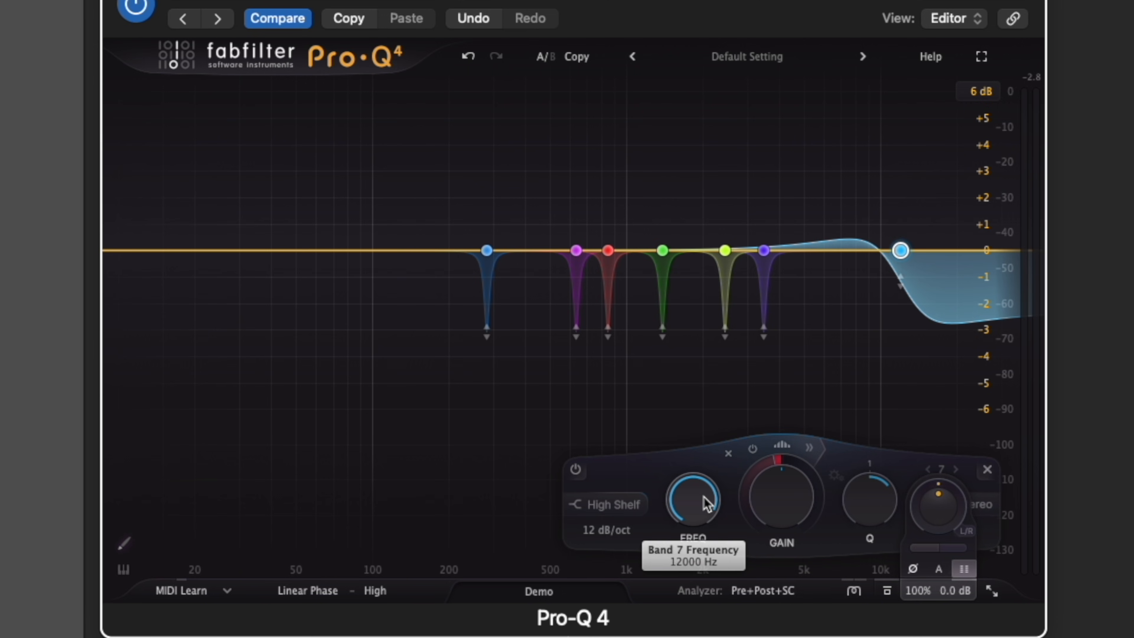
- Lower the high shelf's frequency to 9013.1 Hz while listening to the playback
mouse_move(706, 502)
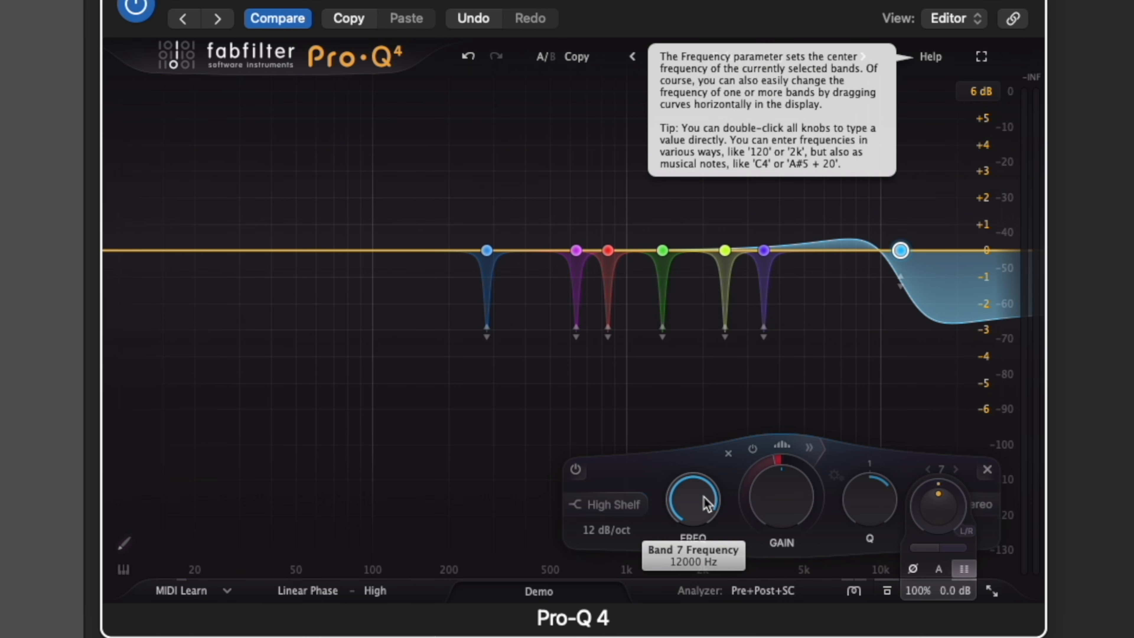
key(space)
mouse_move(707, 502)
mouse_down()
mouse_move(686, 538)
mouse_move(690, 525)
mouse_move(690, 577)
mouse_move(691, 530)
mouse_move(707, 515)
mouse_up()
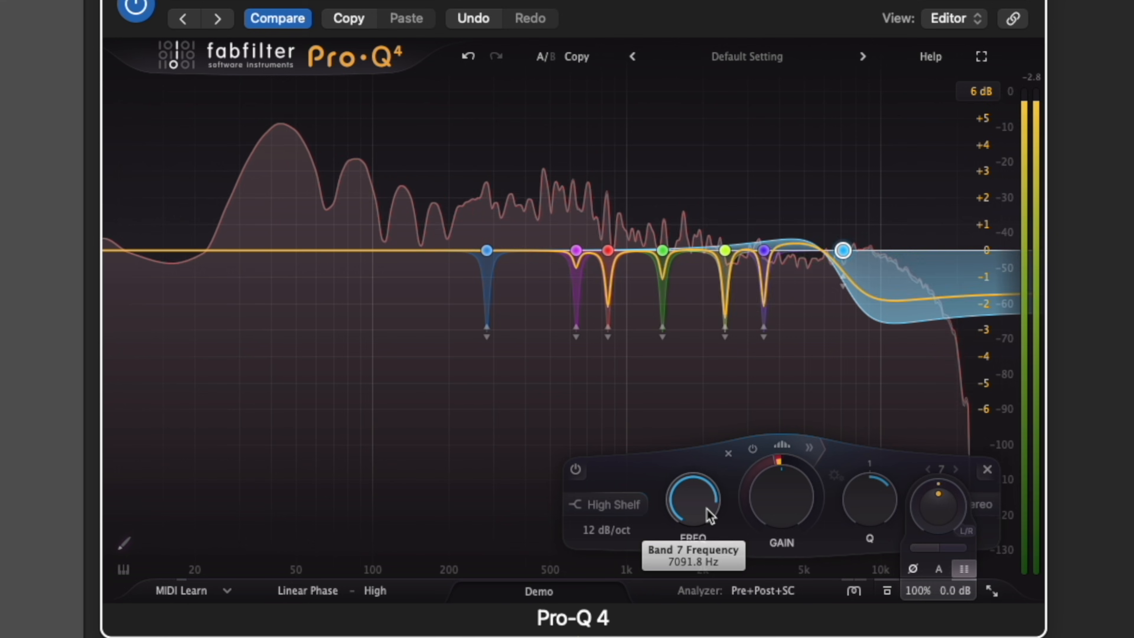
drag(710, 516, 717, 487)
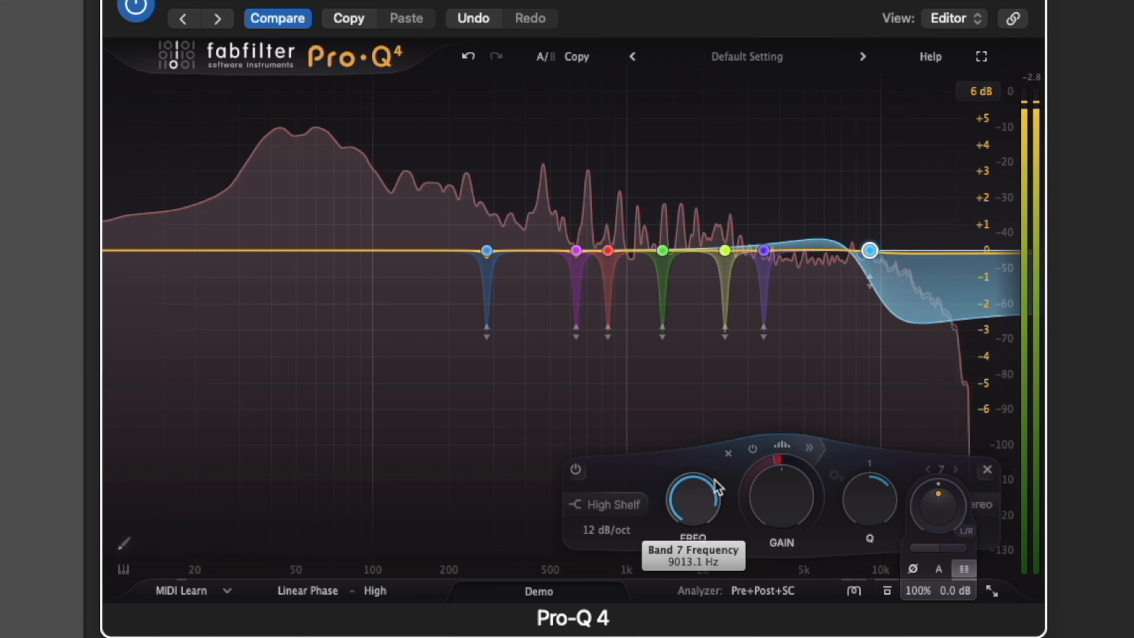
key(space)
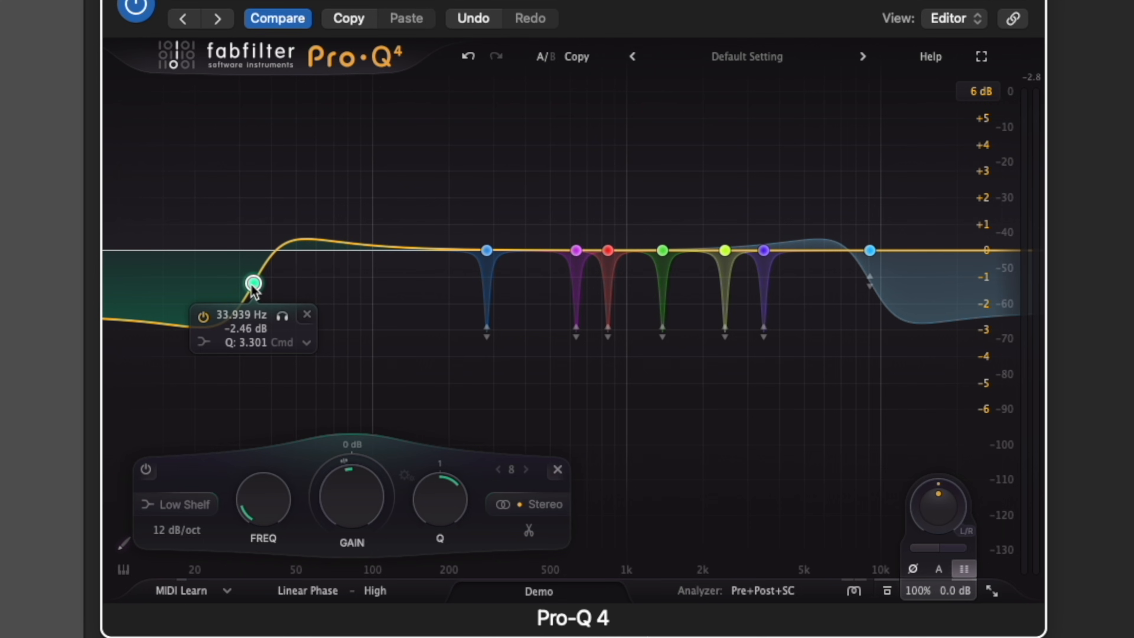
- Set the low shelf's gain to 0 dB, give it a dynamic range of about -3 dB and start playback to audition it
scroll(252, 285, up, 1)
text(0)
key(Return)
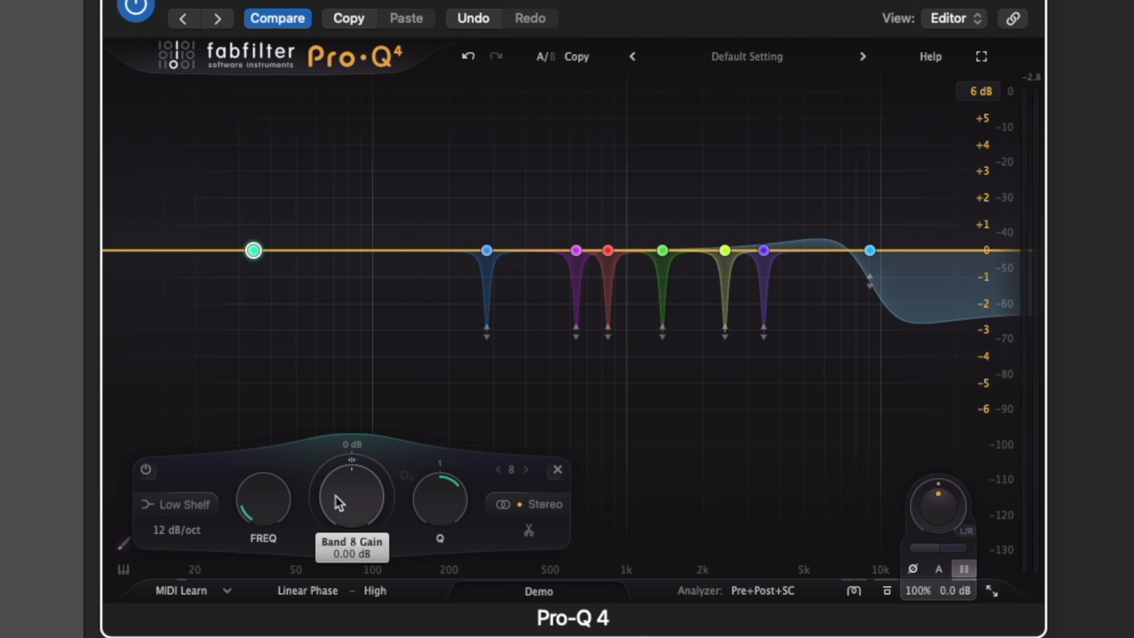
drag(339, 458, 330, 563)
drag(332, 460, 331, 475)
key(space)
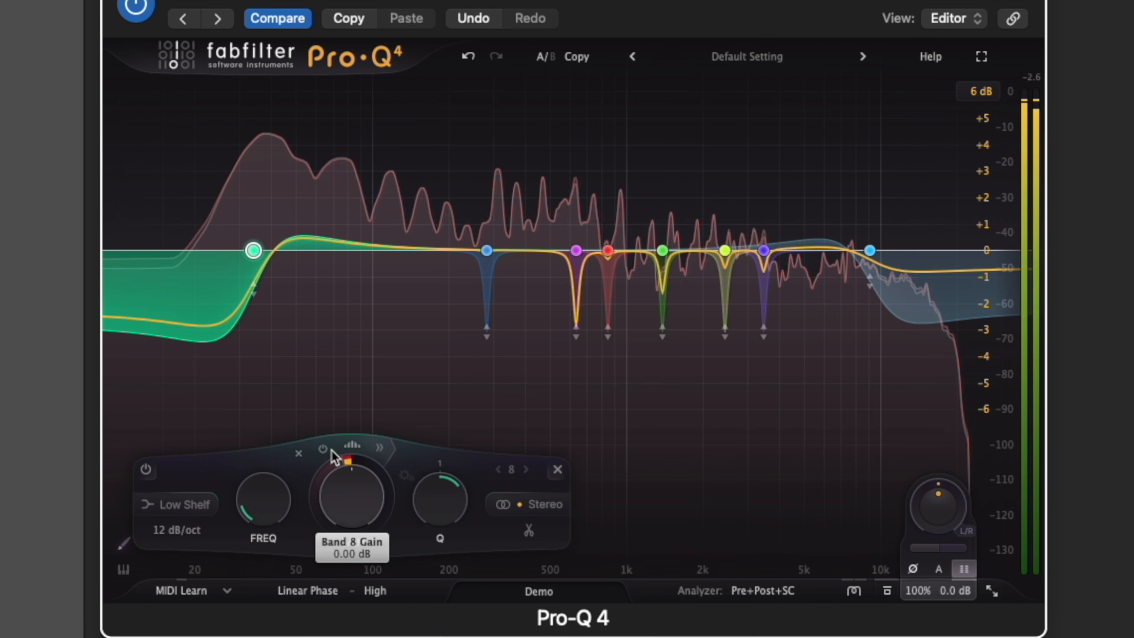
- Raise the low shelf's frequency to 35.504 Hz while auditioning it soloed, and compare the processed track with the EQ bypassed
click(282, 193)
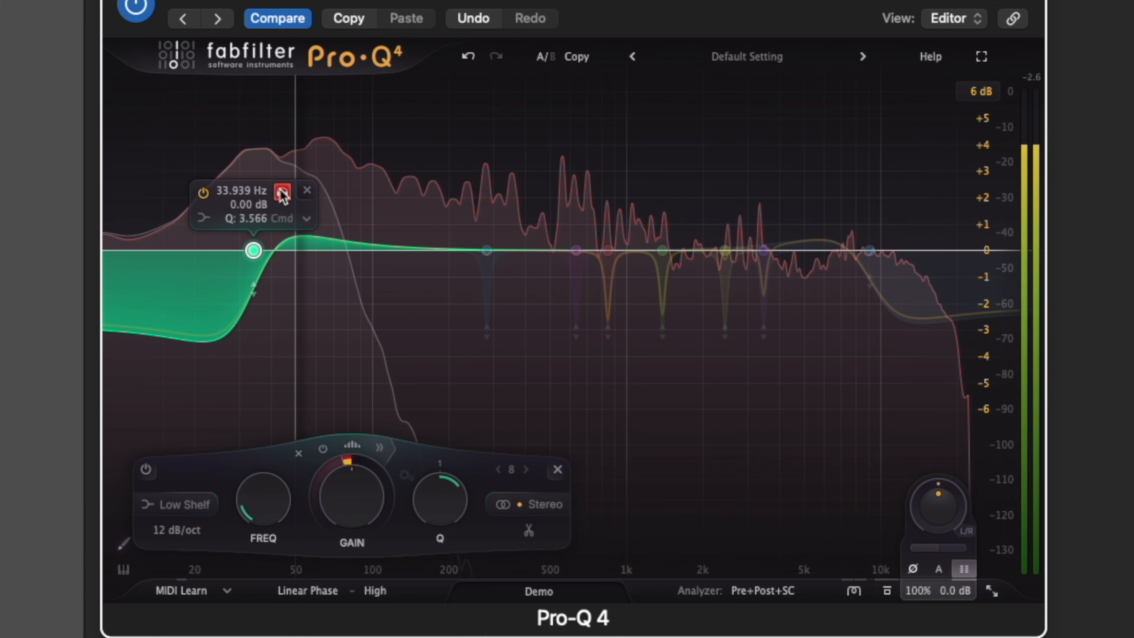
mouse_move(282, 195)
mouse_down()
mouse_move(269, 196)
mouse_move(285, 198)
mouse_up()
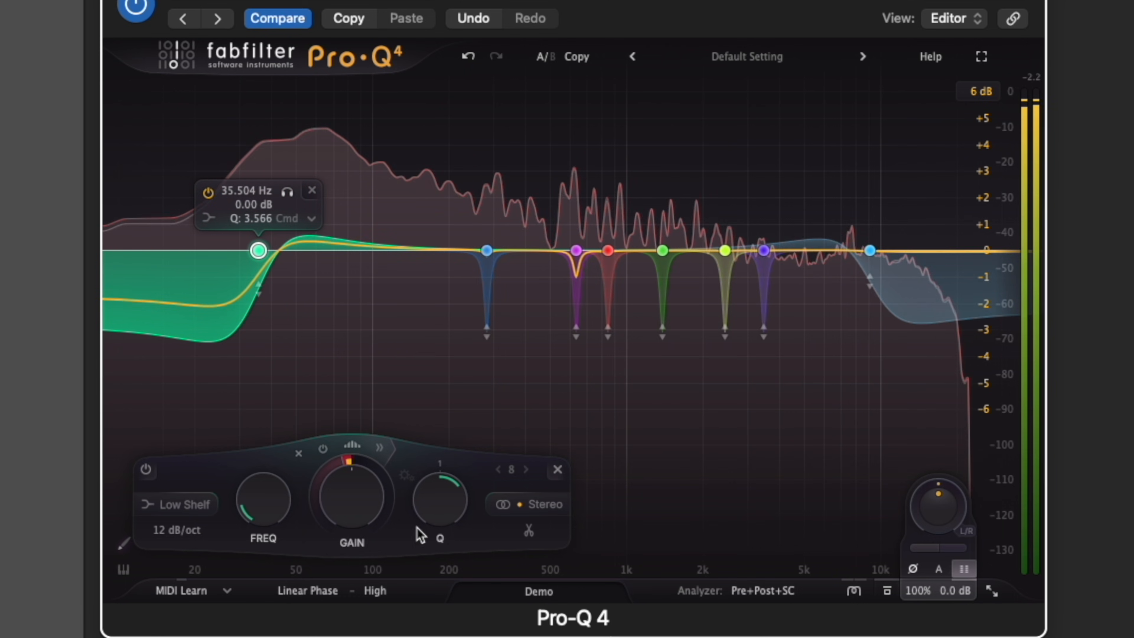
click(888, 591)
key(space)
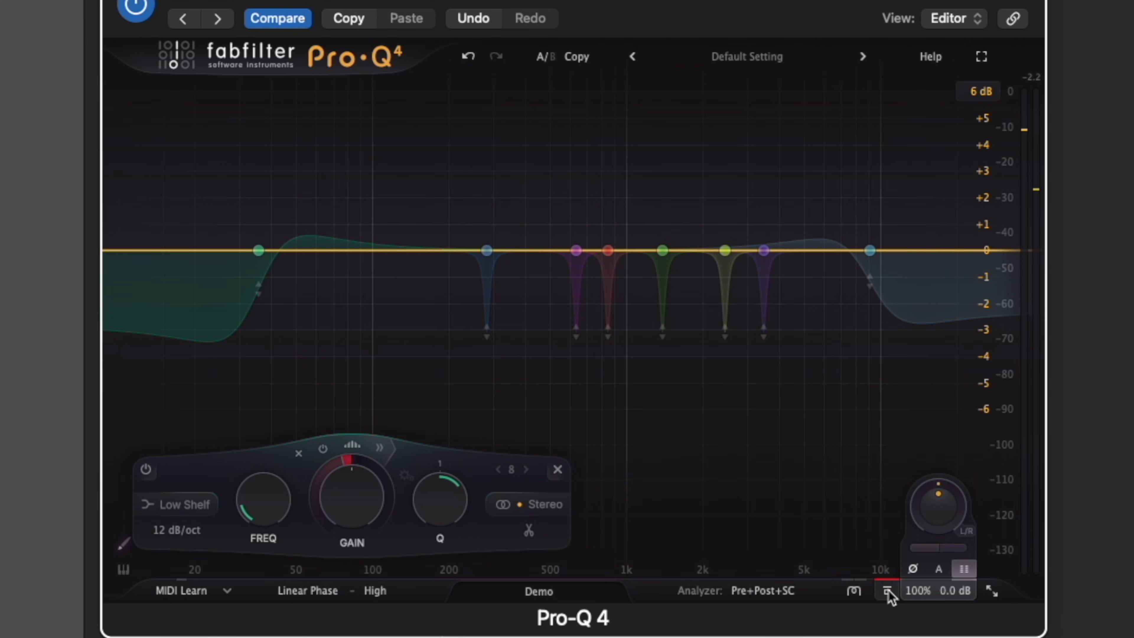
click(887, 591)
key(space)
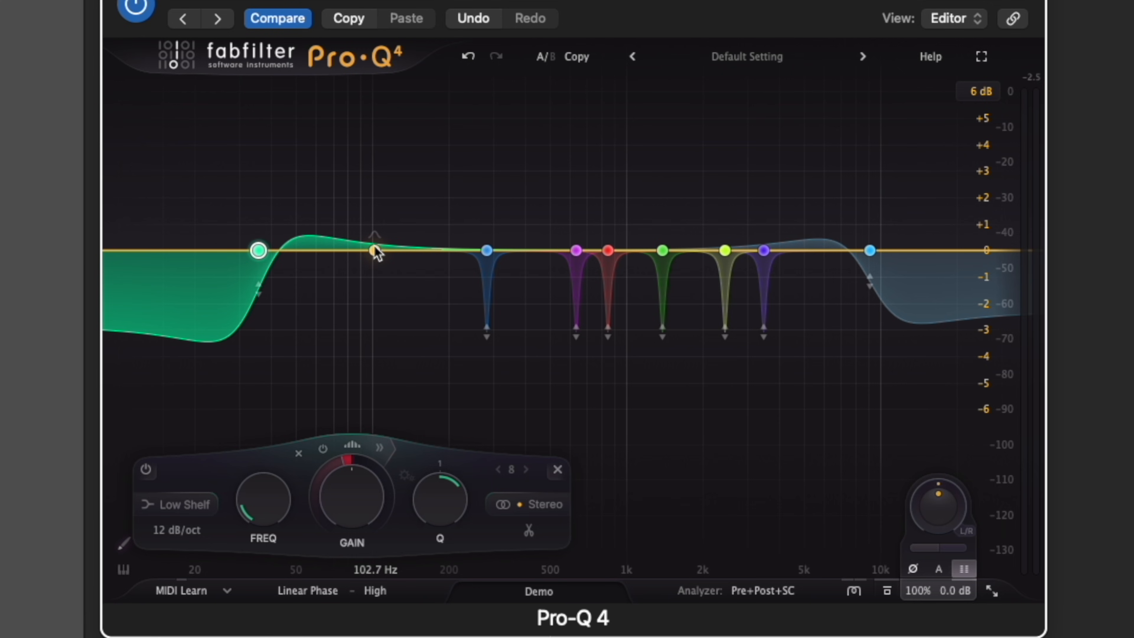
- Add a bell band at 51.117 Hz with a Q of 1.023 and set its gain to 0 dB
drag(374, 250, 302, 230)
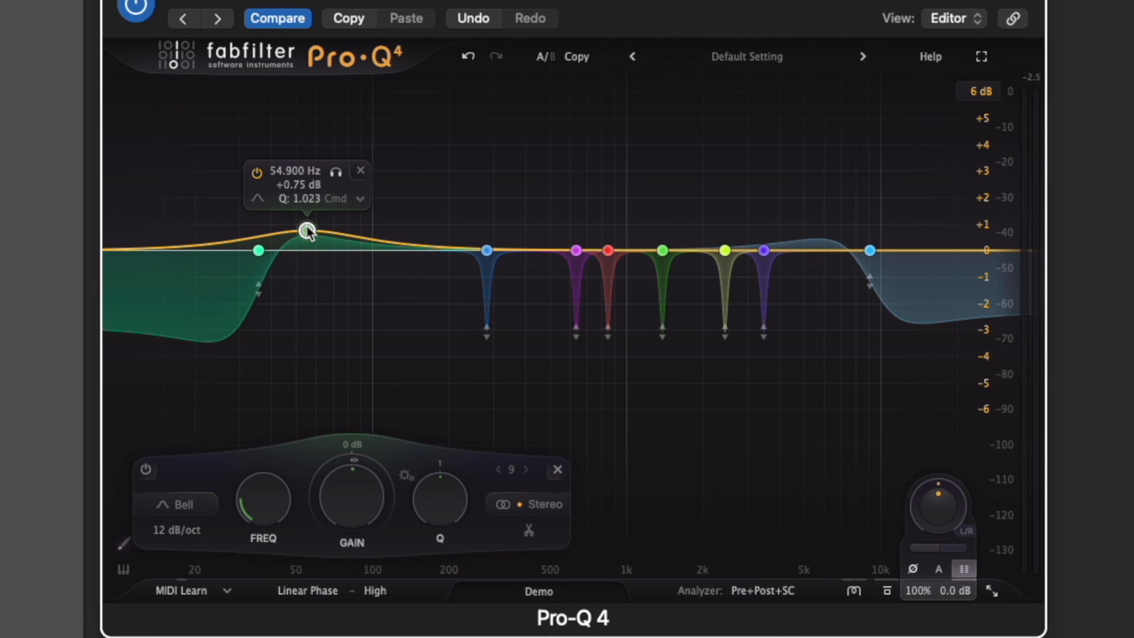
drag(301, 230, 300, 238)
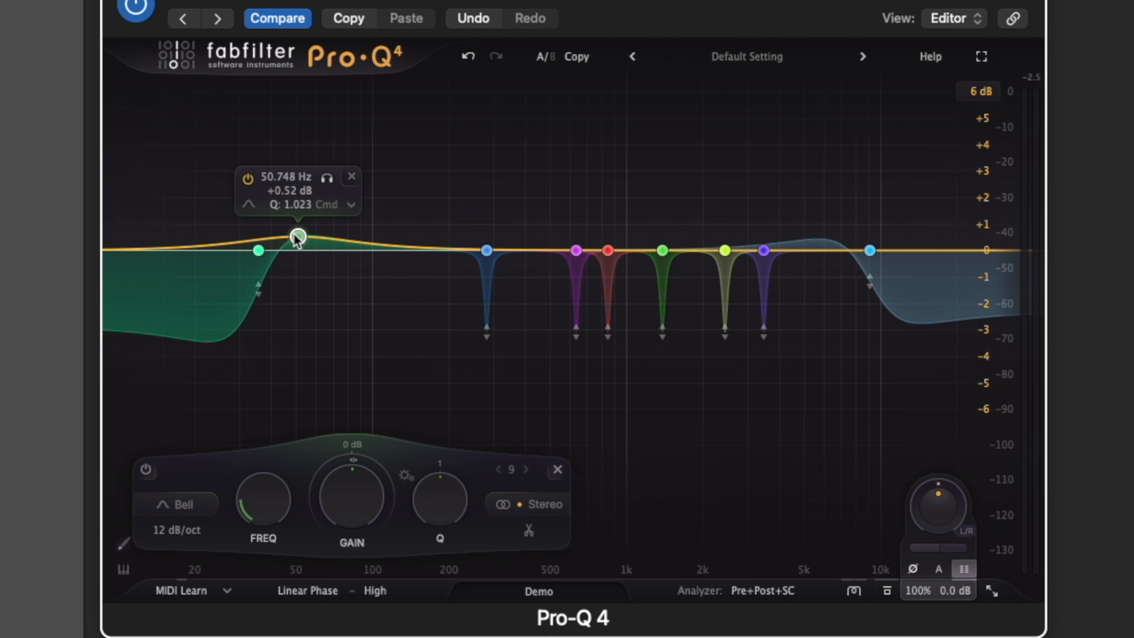
drag(298, 238, 298, 193)
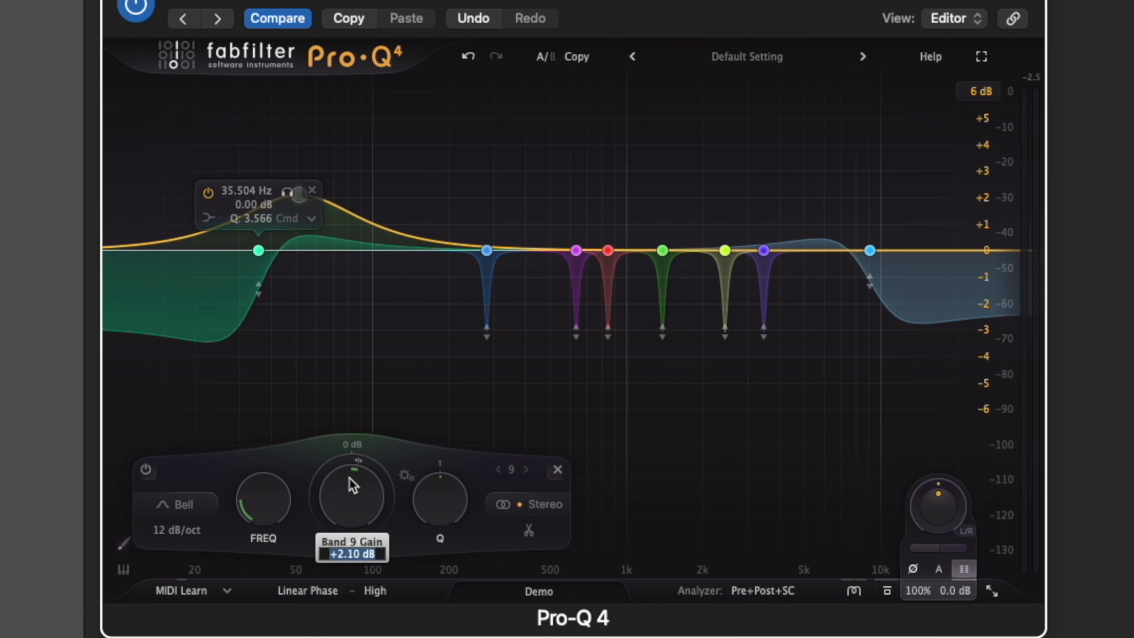
text(0)
key(Return)
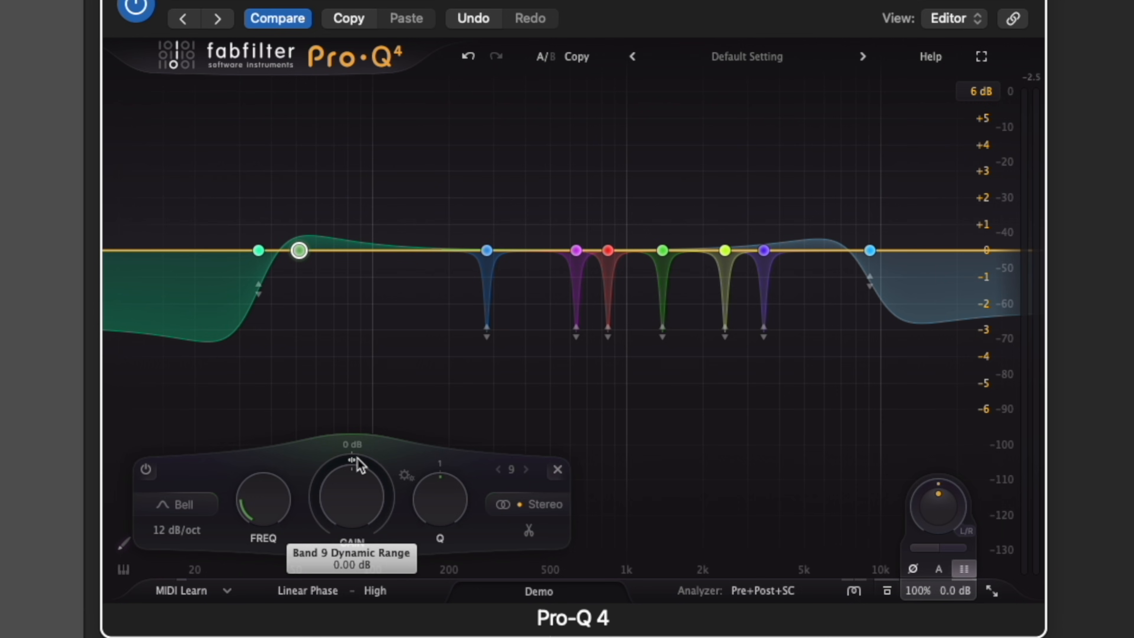
- Give the 51 Hz bell an upward dynamic range of about +2 dB and apply it to the Mid channel only
drag(357, 457, 356, 414)
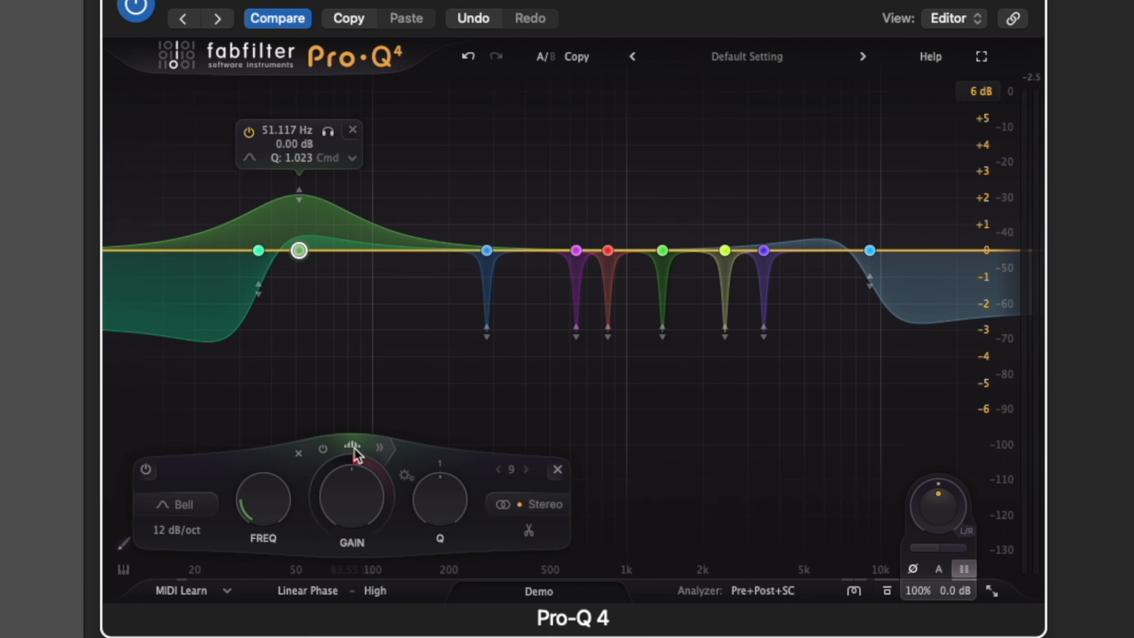
drag(358, 456, 358, 451)
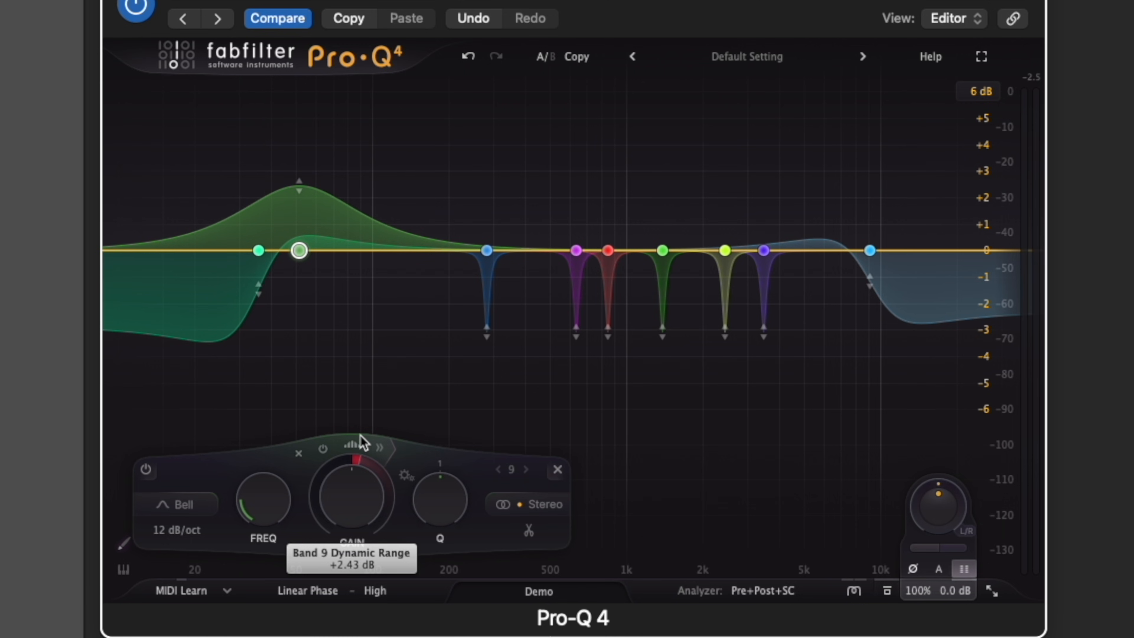
click(535, 506)
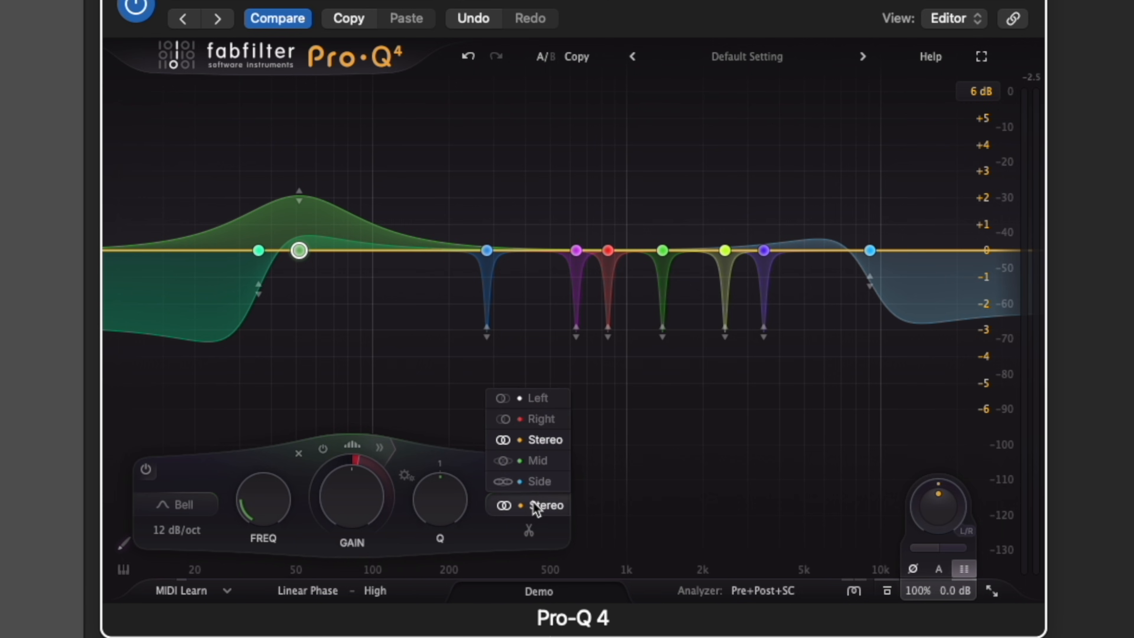
click(538, 461)
- Set the Mid bell's Q to 1.489 during playback and audition the band soloed
mouse_move(300, 253)
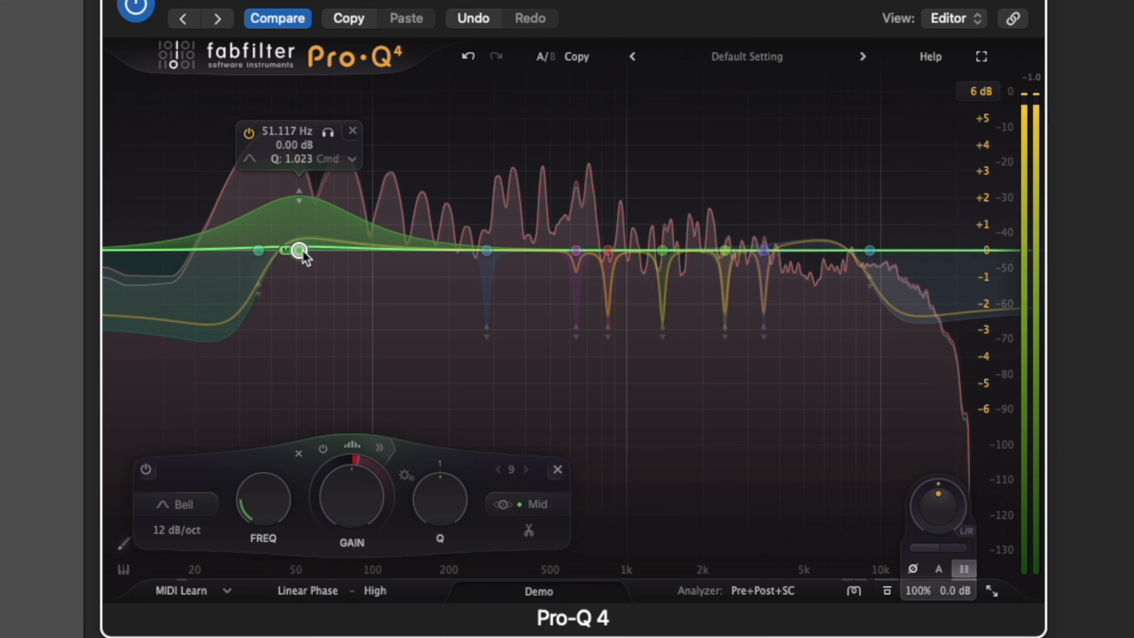
drag(467, 511, 450, 469)
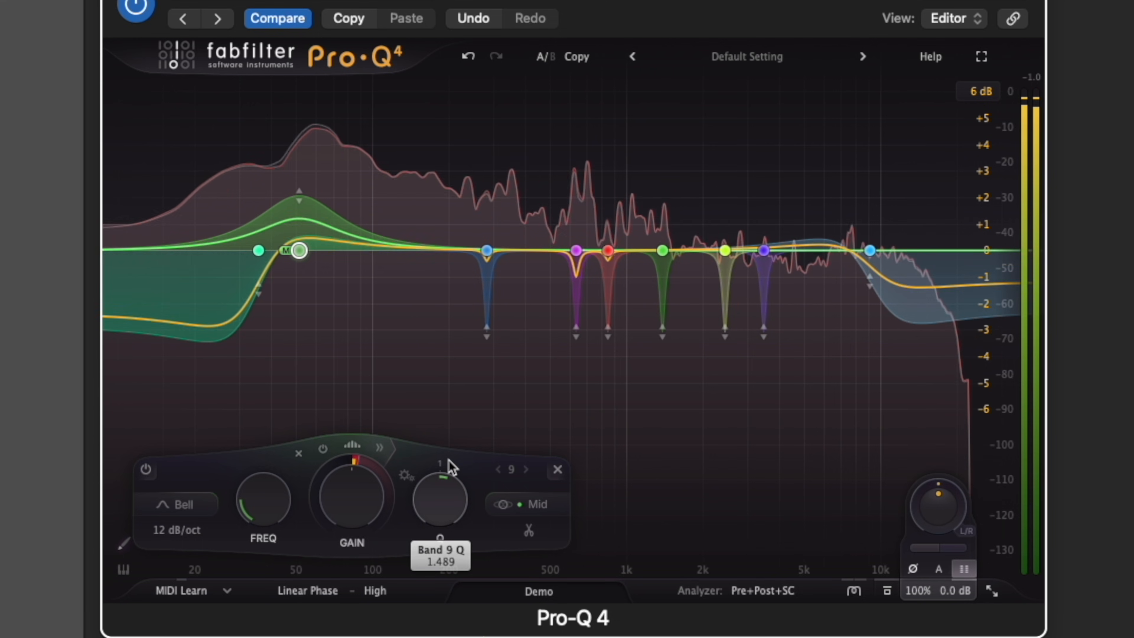
mouse_move(299, 250)
click(328, 132)
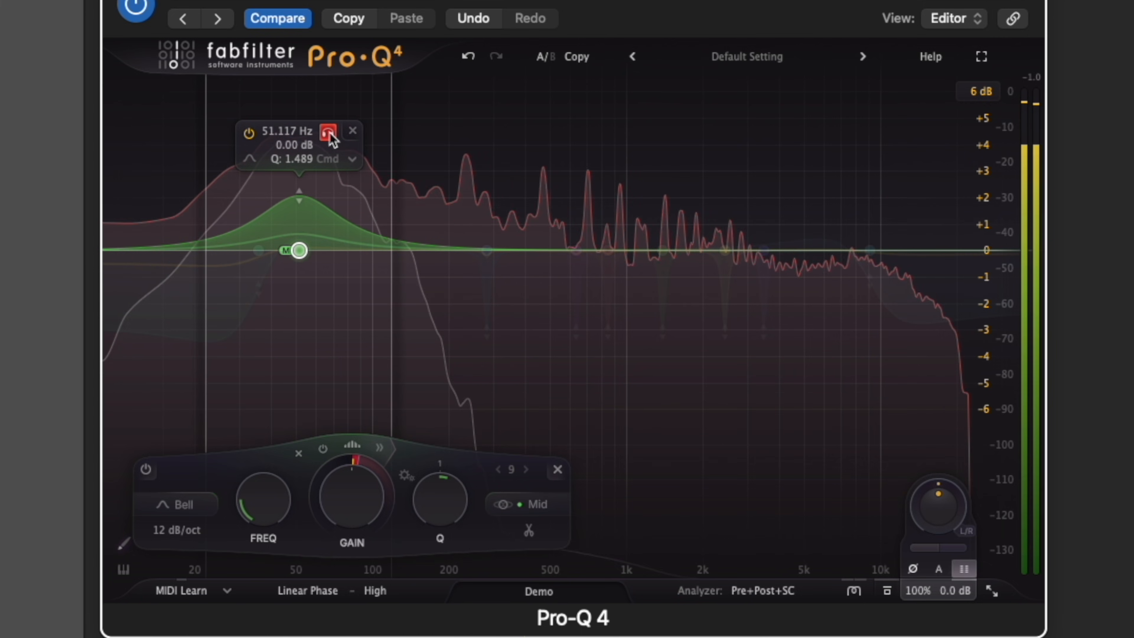
click(330, 133)
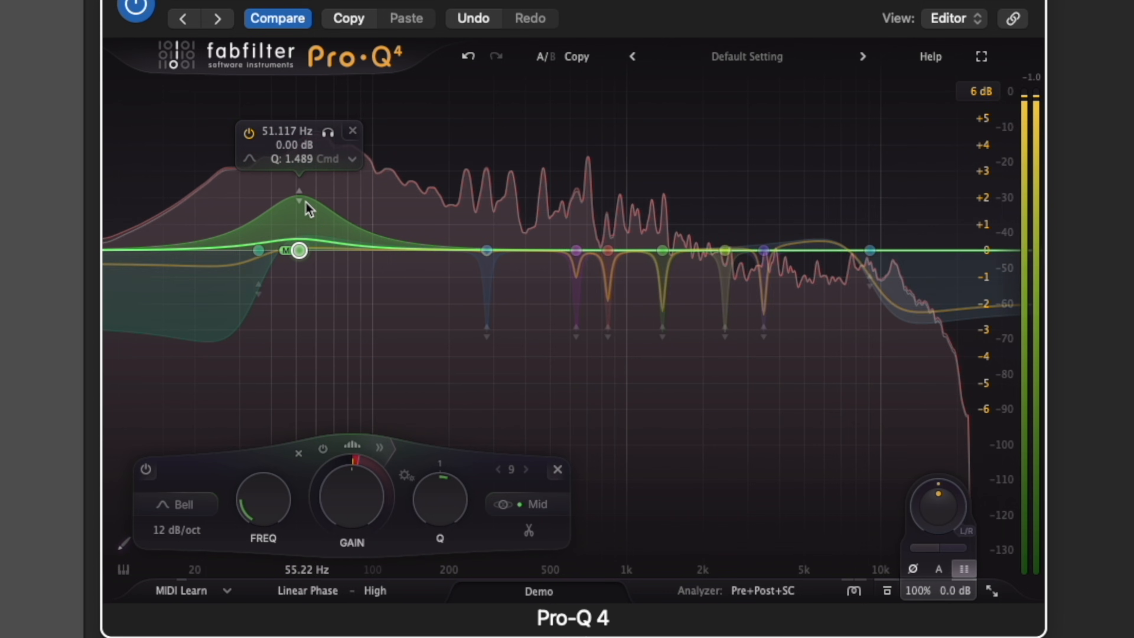
- Reduce the Mid bell's dynamic range to about +1.4 dB and compare the processed track with the EQ bypassed
drag(305, 199, 305, 217)
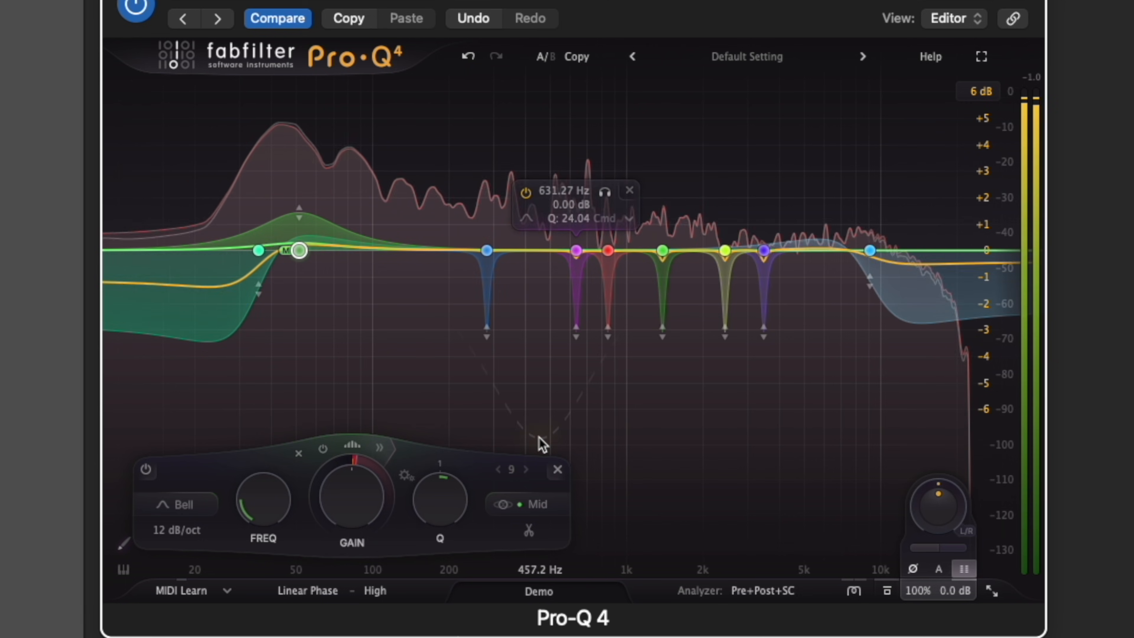
click(887, 592)
key(space)
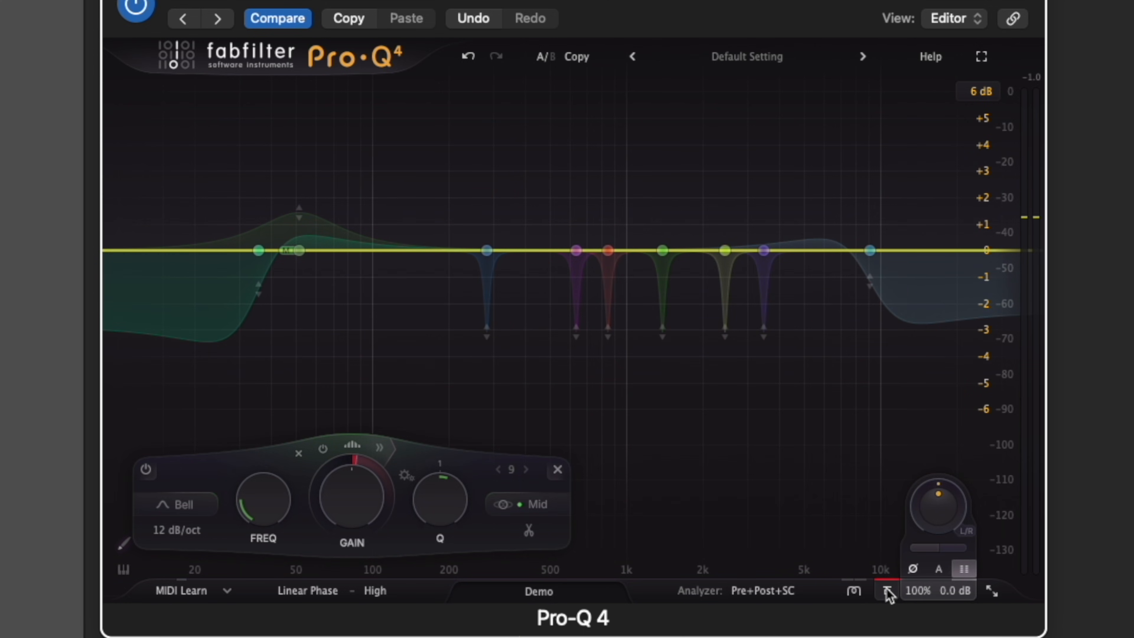
click(888, 592)
key(space)
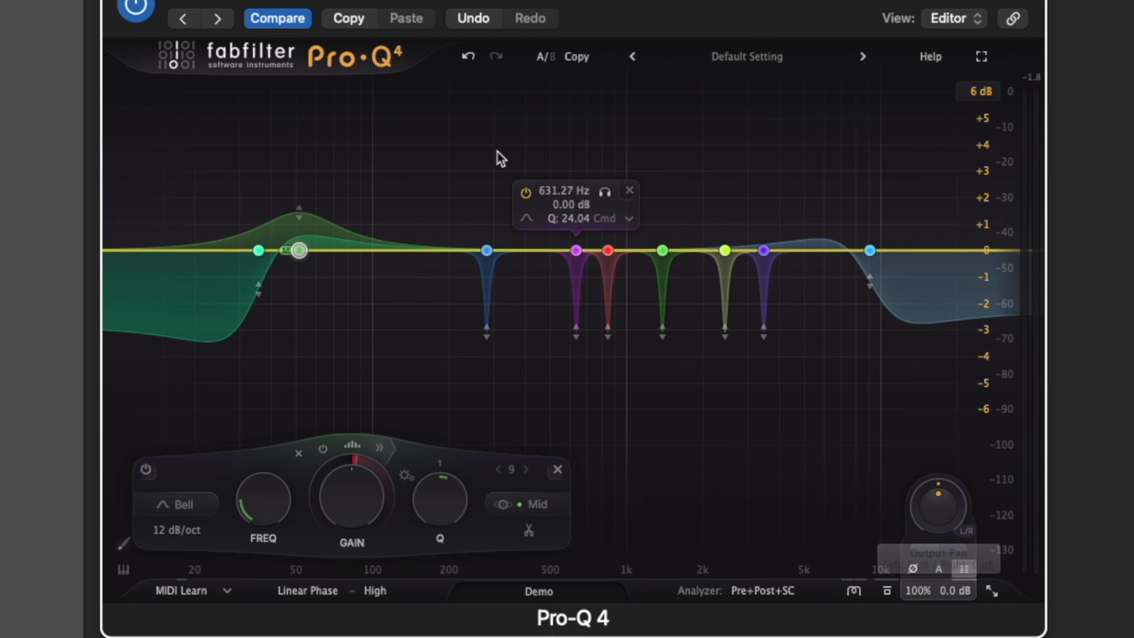
- Select all the bands and exaggerate their dynamic ranges together during playback, taking the low shelf to about -11.81 dB
drag(127, 106, 1081, 526)
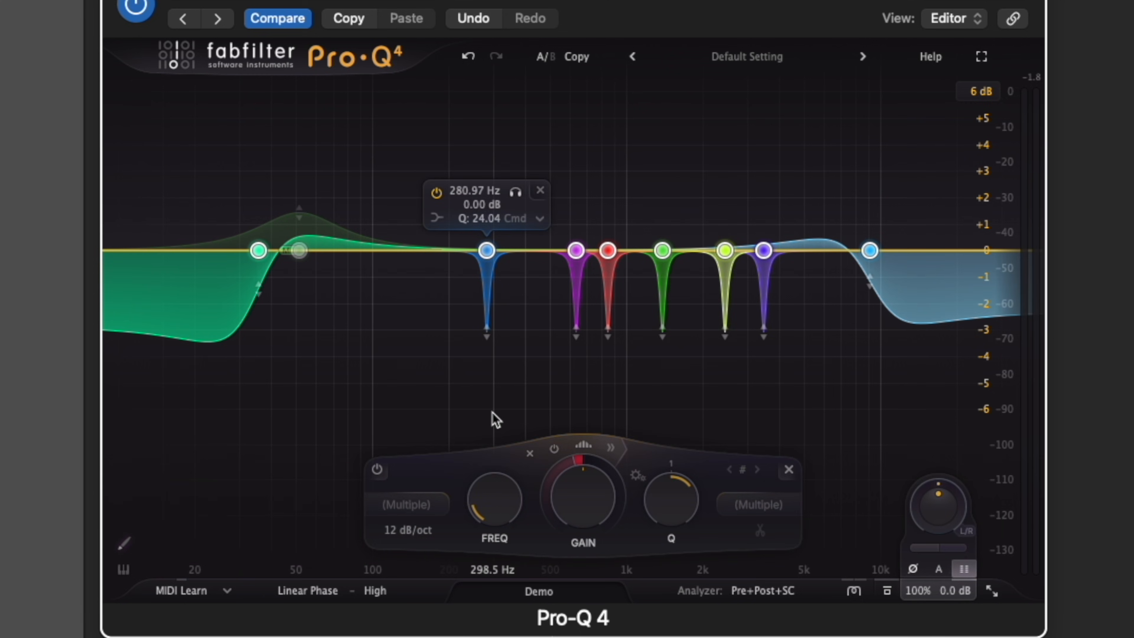
key(space)
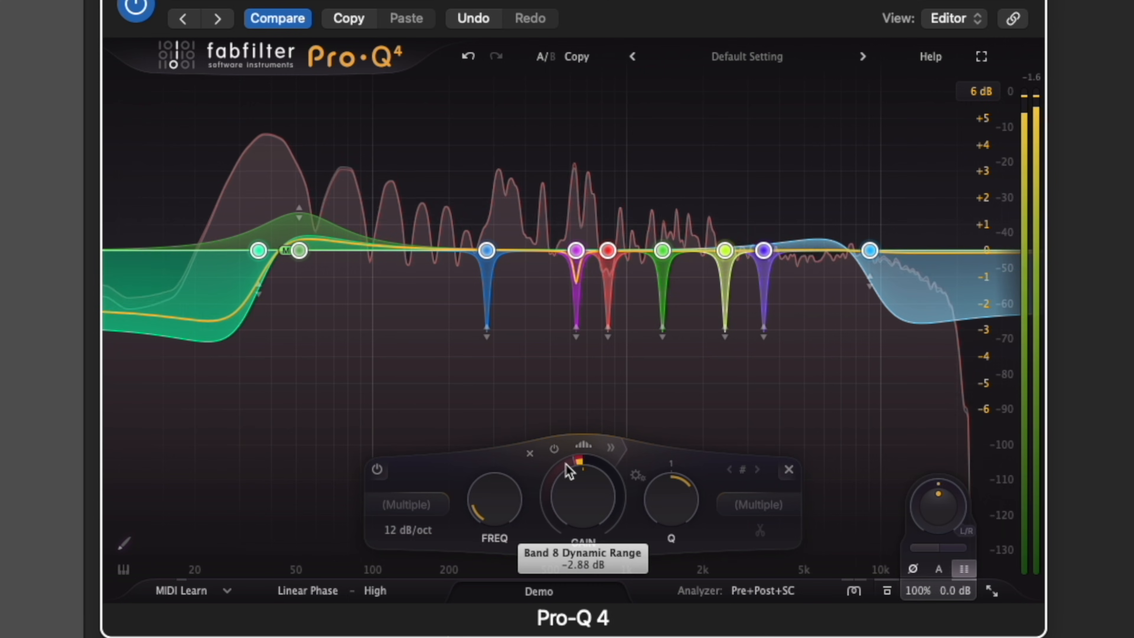
drag(566, 469, 527, 595)
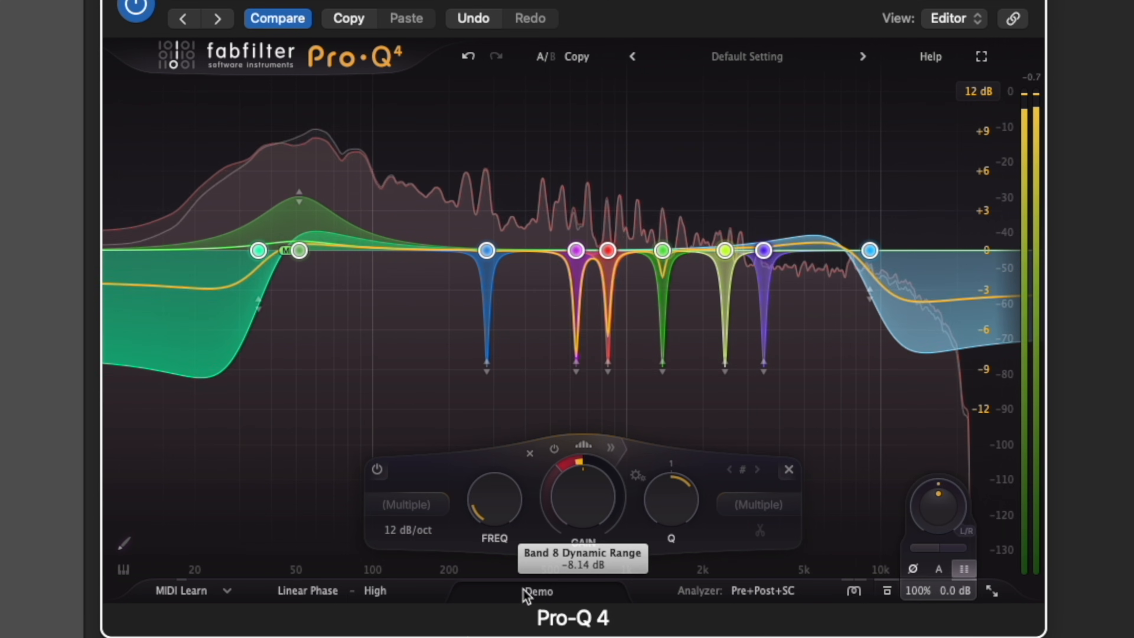
drag(556, 470, 560, 504)
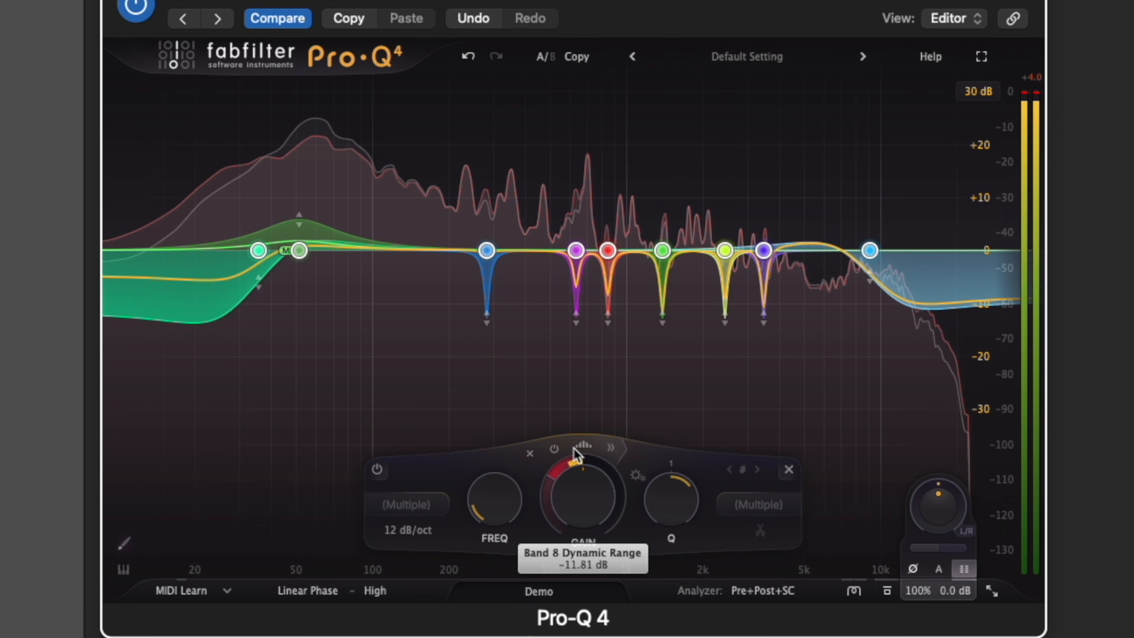
- Scale back the selected bands' dynamic ranges together until the cuts reach about -3.4 dB, and set the display range to 6 dB
drag(576, 455, 597, 414)
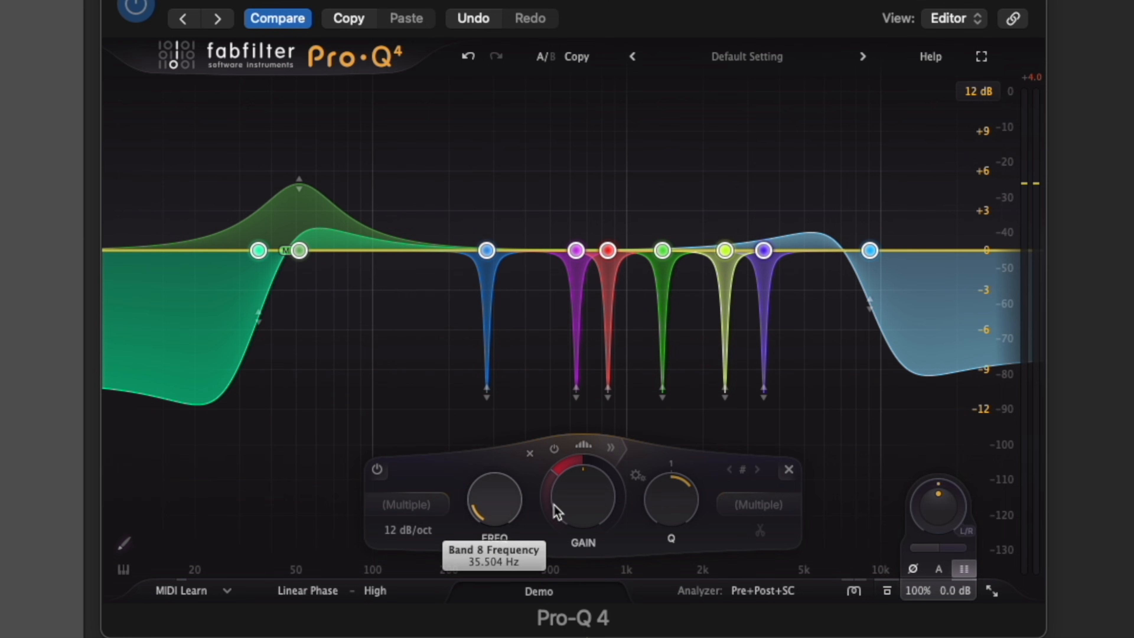
key(space)
drag(556, 511, 580, 424)
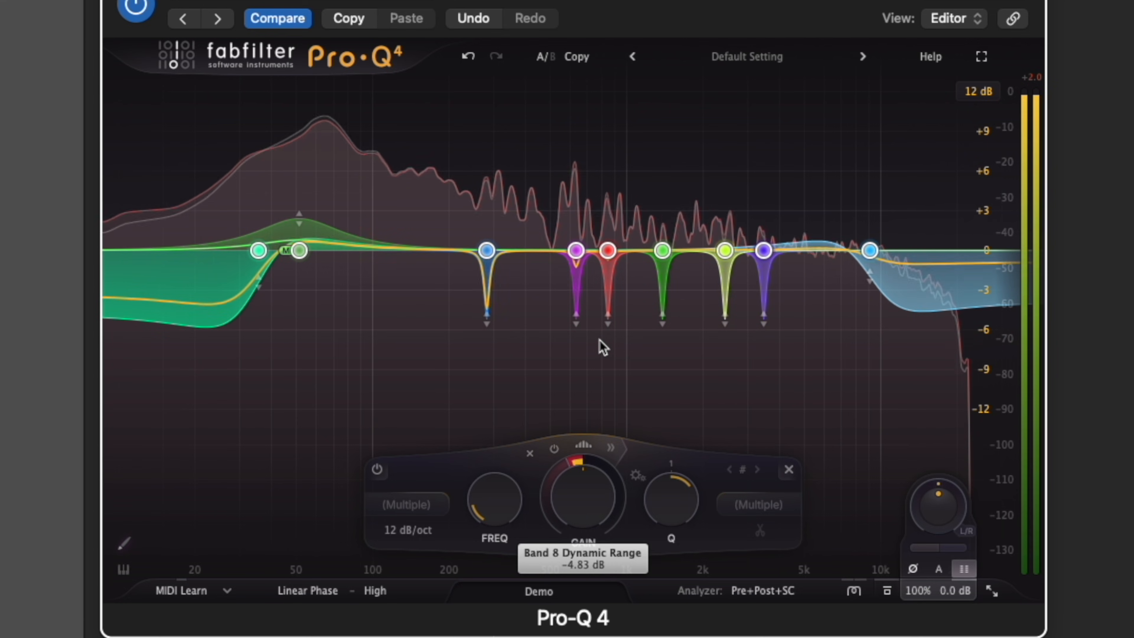
click(978, 92)
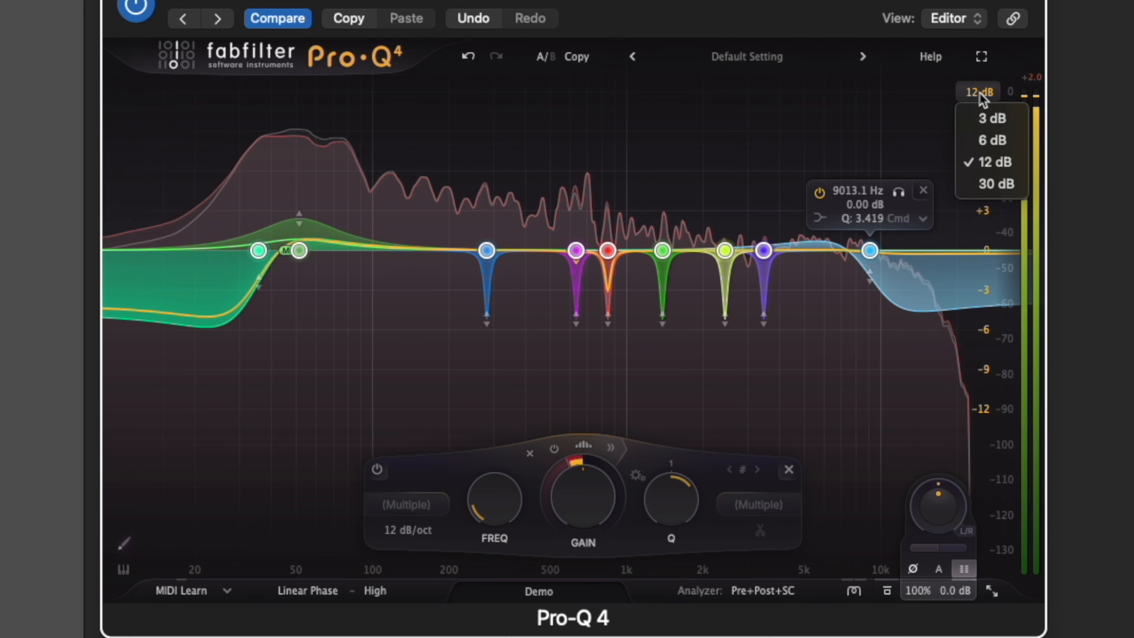
click(975, 139)
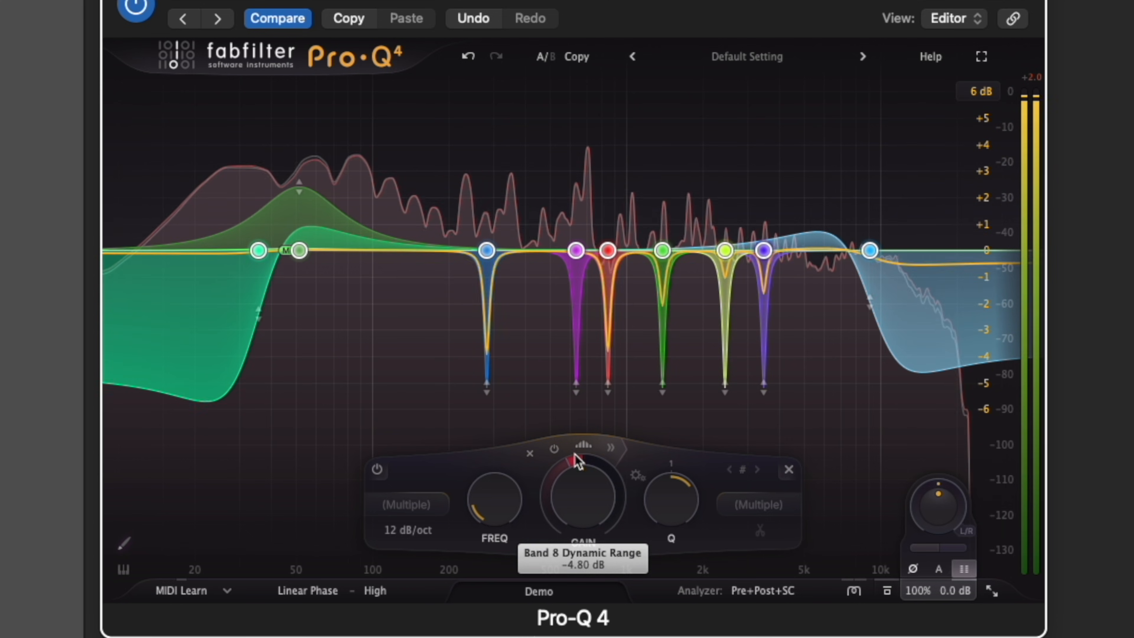
drag(574, 454, 582, 422)
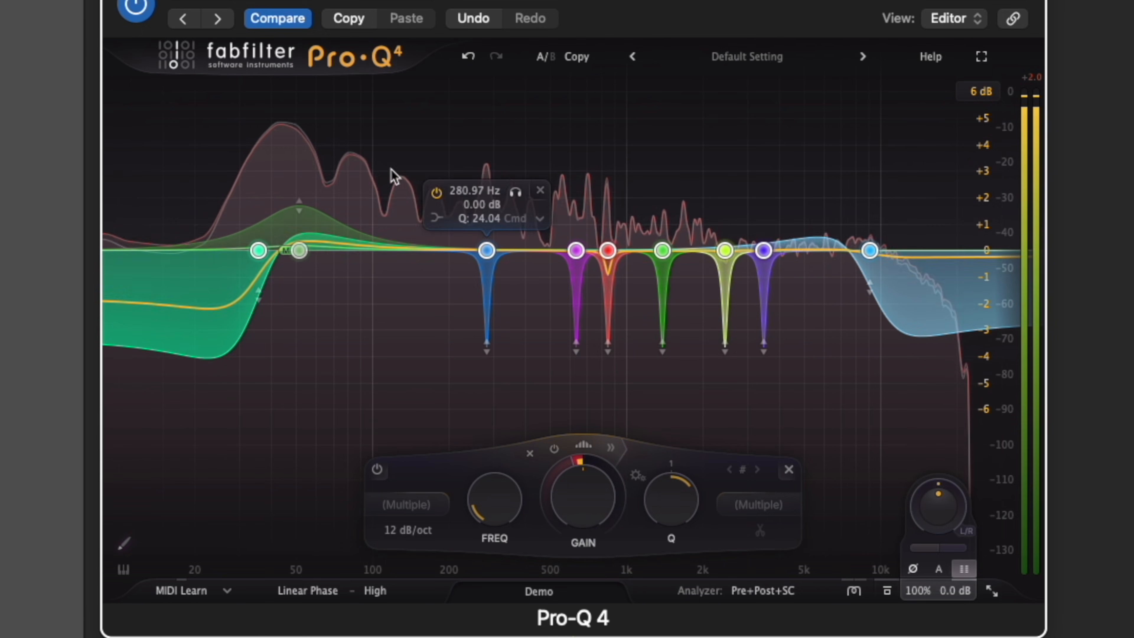
- Turn the 51 Hz Mid bell into a static boost of about 1.25 dB with 0 dB dynamic range and a narrower Q
click(299, 251)
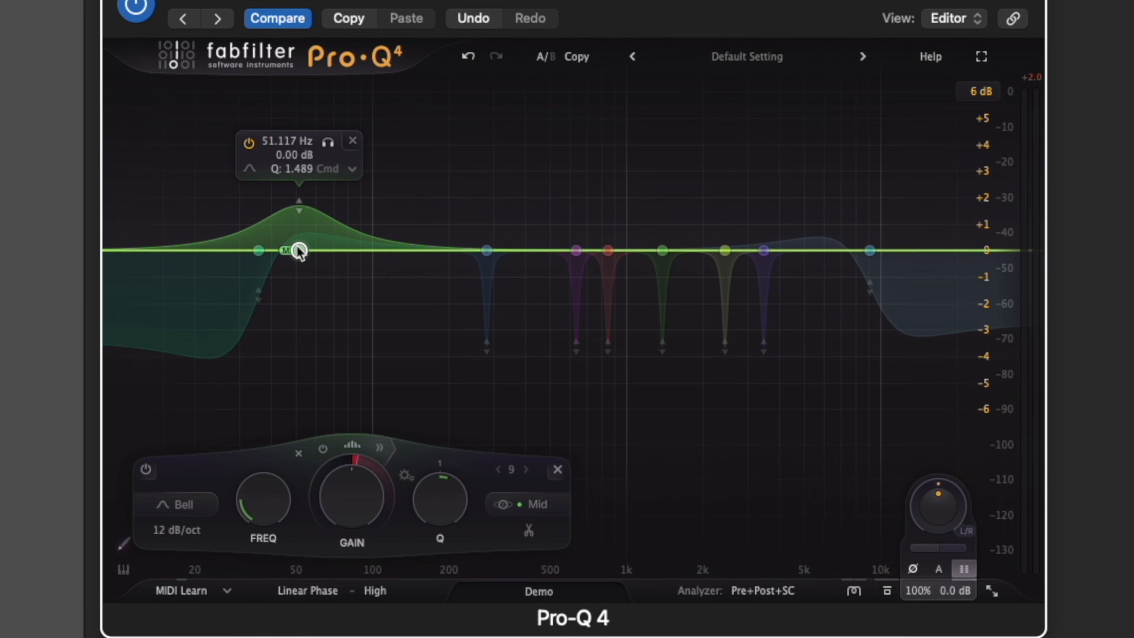
click(251, 143)
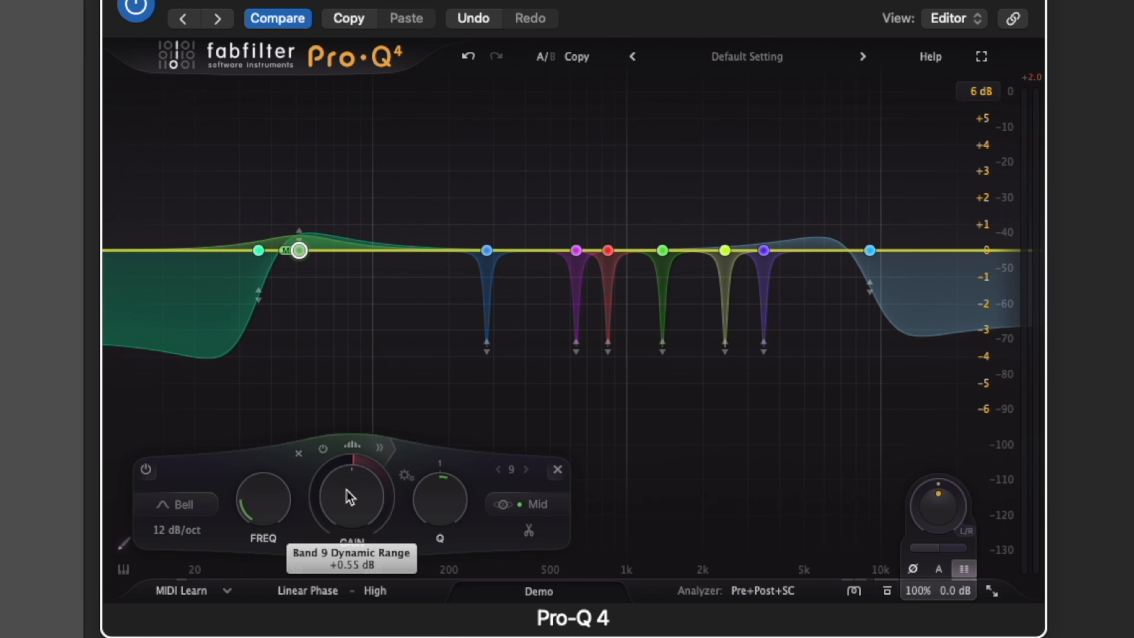
double_click(361, 461)
text(0)
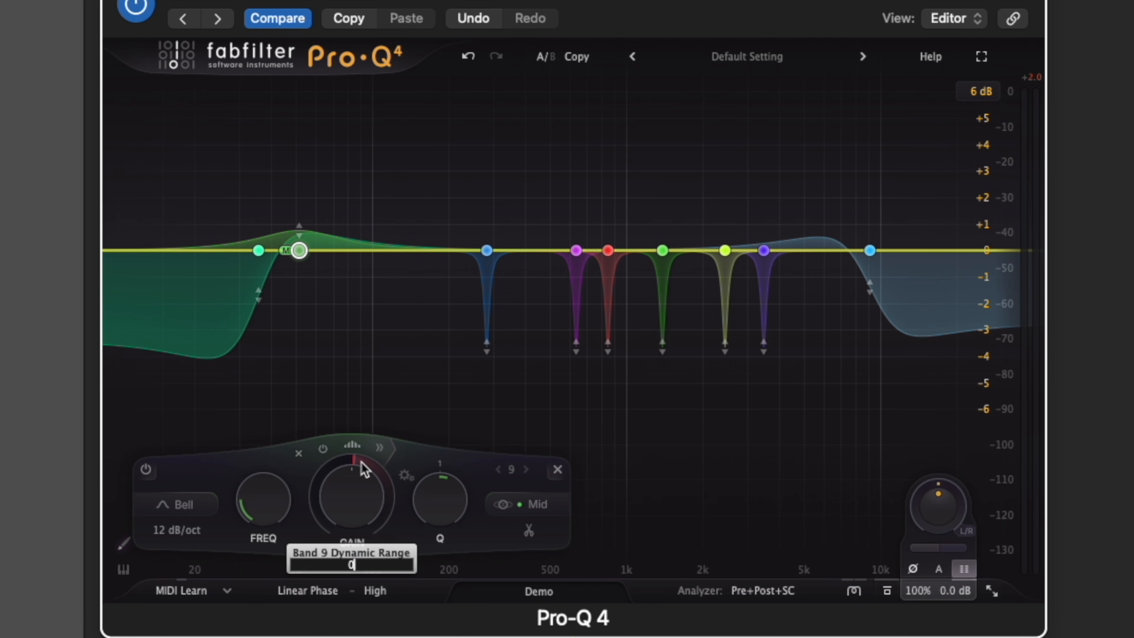
key(Return)
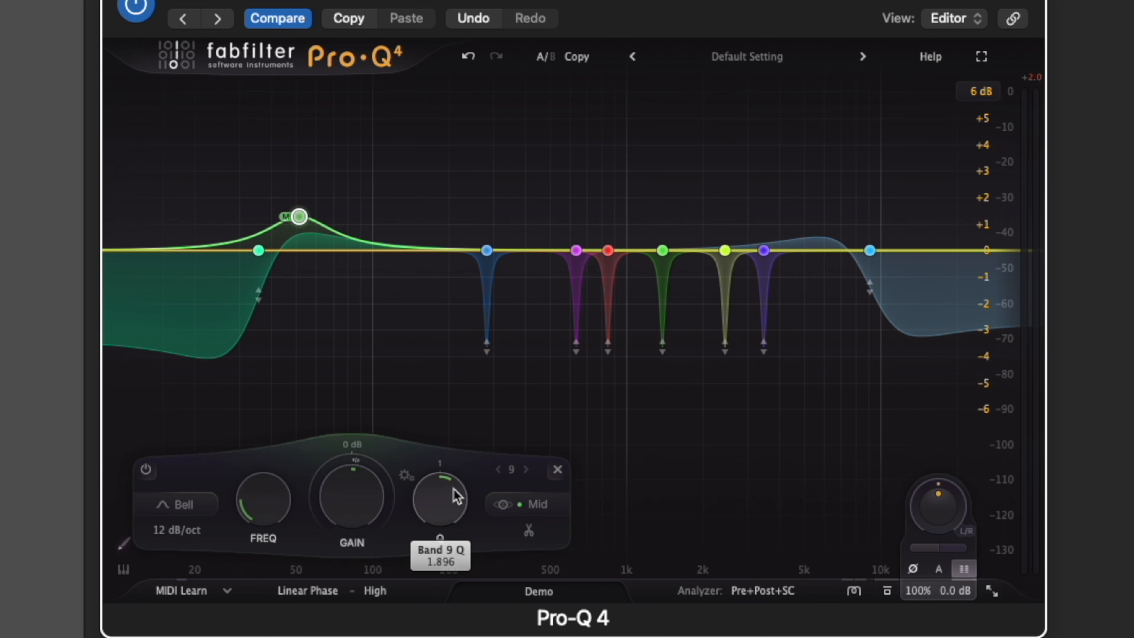
drag(459, 444, 459, 440)
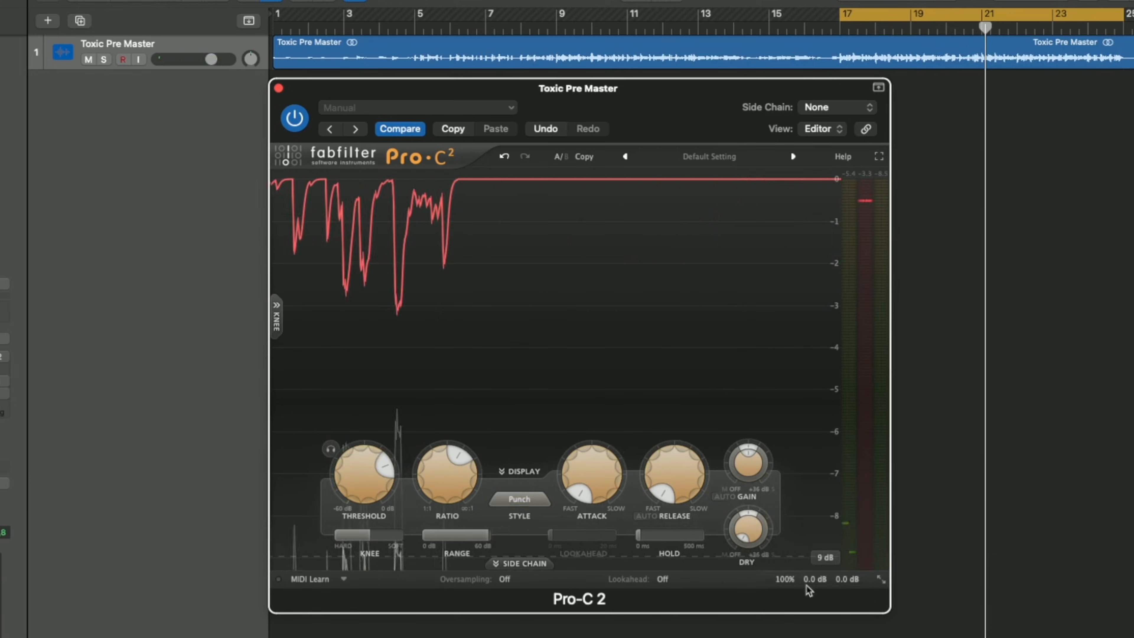
click(519, 499)
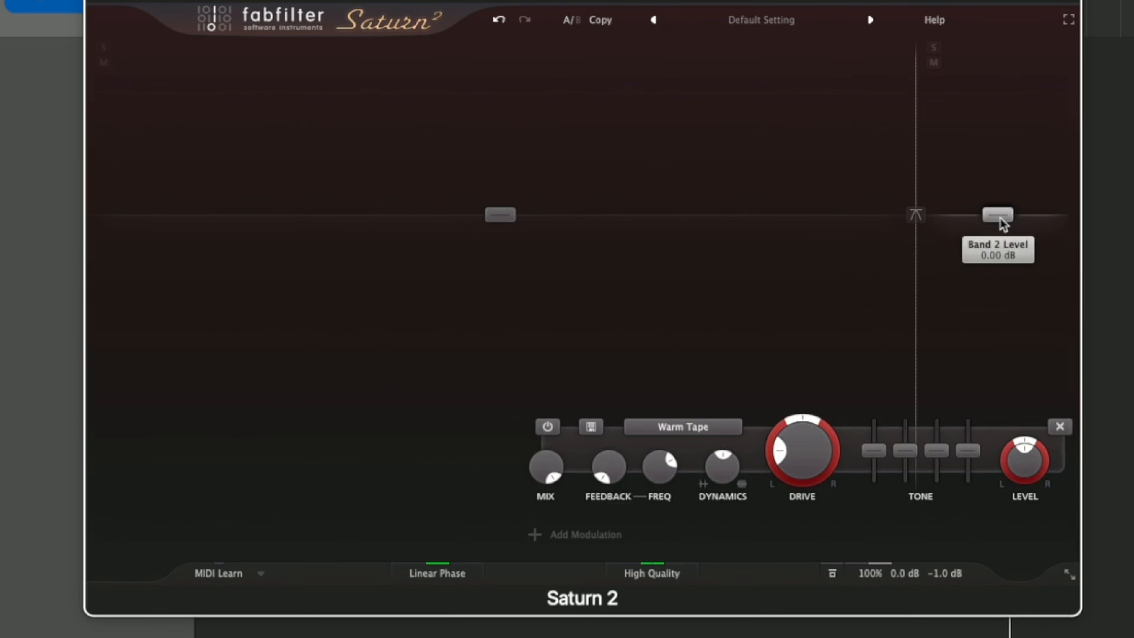
- Switch to Saturn 2, lower the crossover frequency, and set the high band to Subtle Saturation with a level of +6.46 dB
drag(914, 179, 823, 178)
click(684, 427)
mouse_move(718, 454)
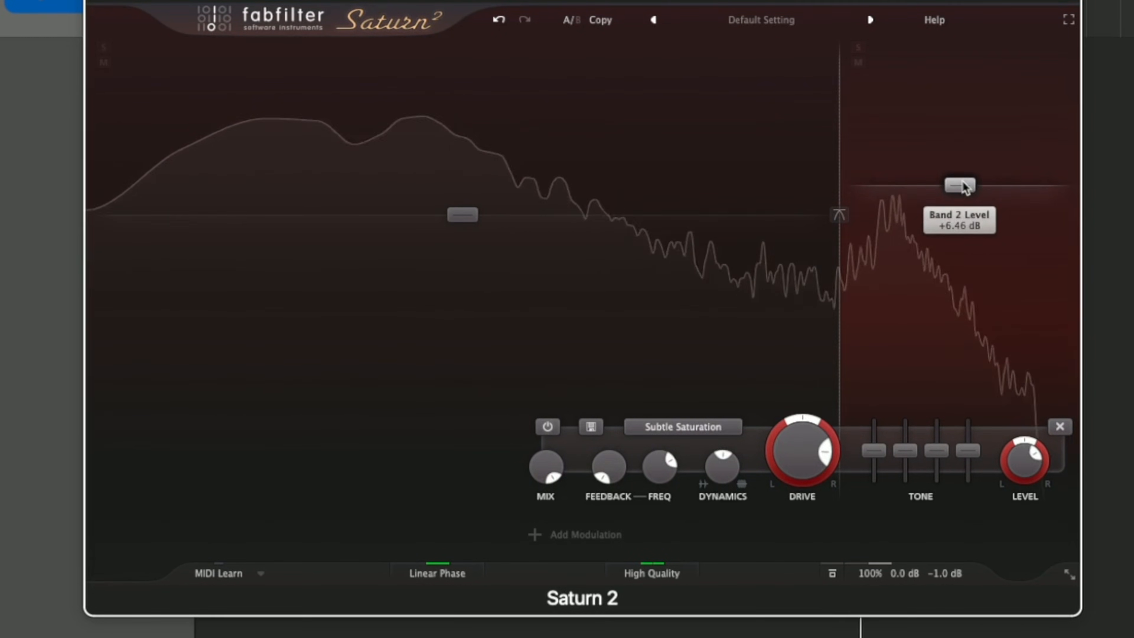
drag(840, 157, 625, 157)
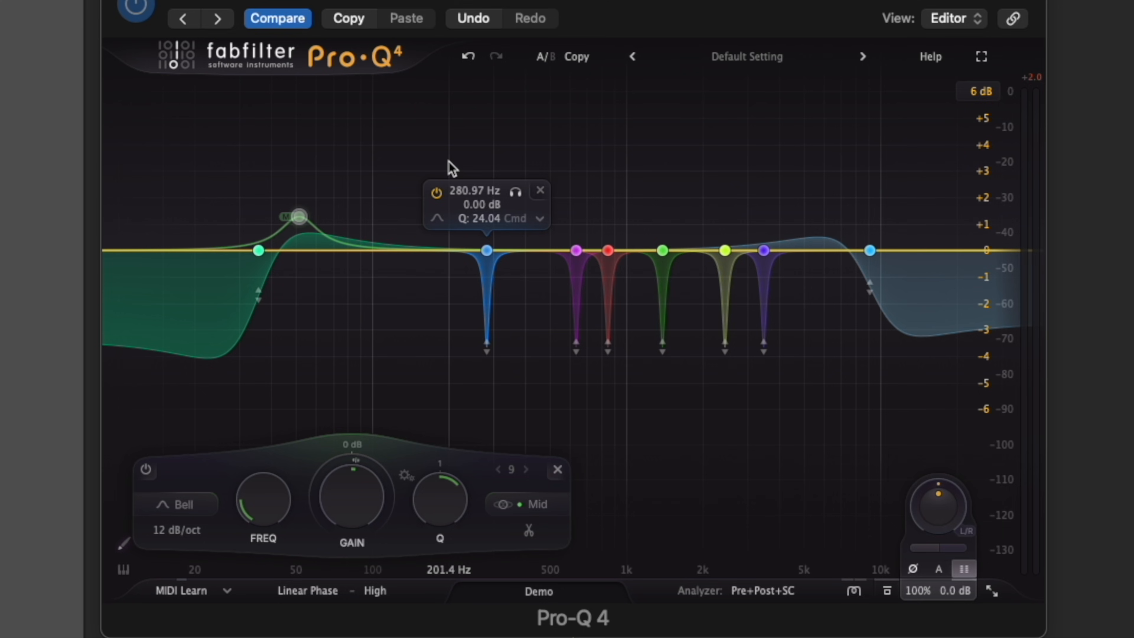
- Select the 1377.4 Hz bell and audition it in solo during playback before returning to the full mix
click(663, 250)
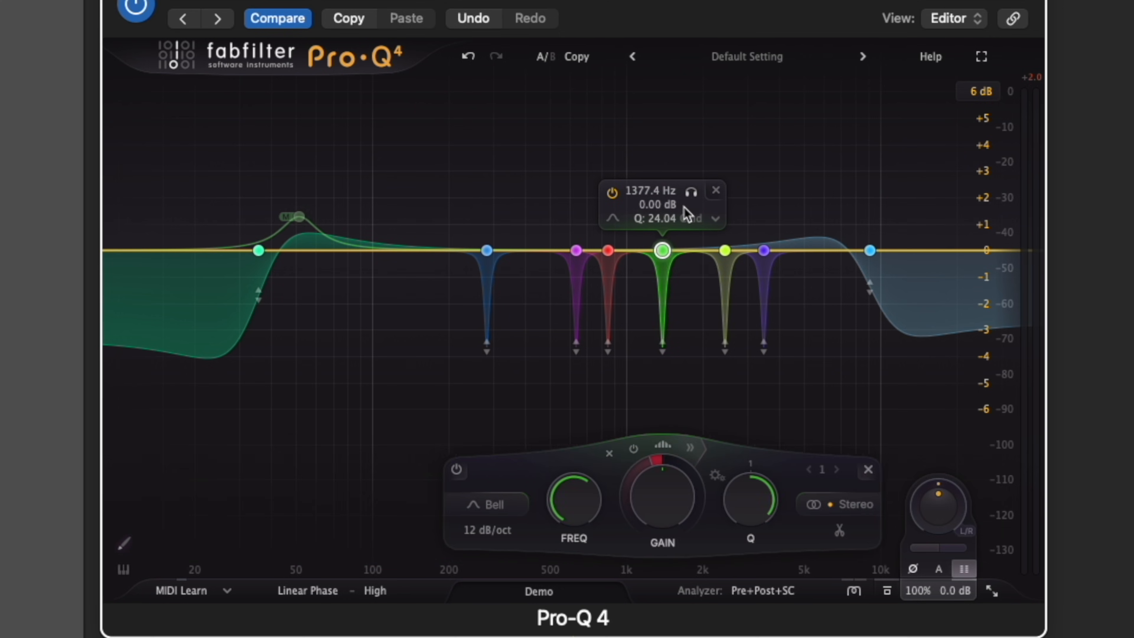
click(687, 197)
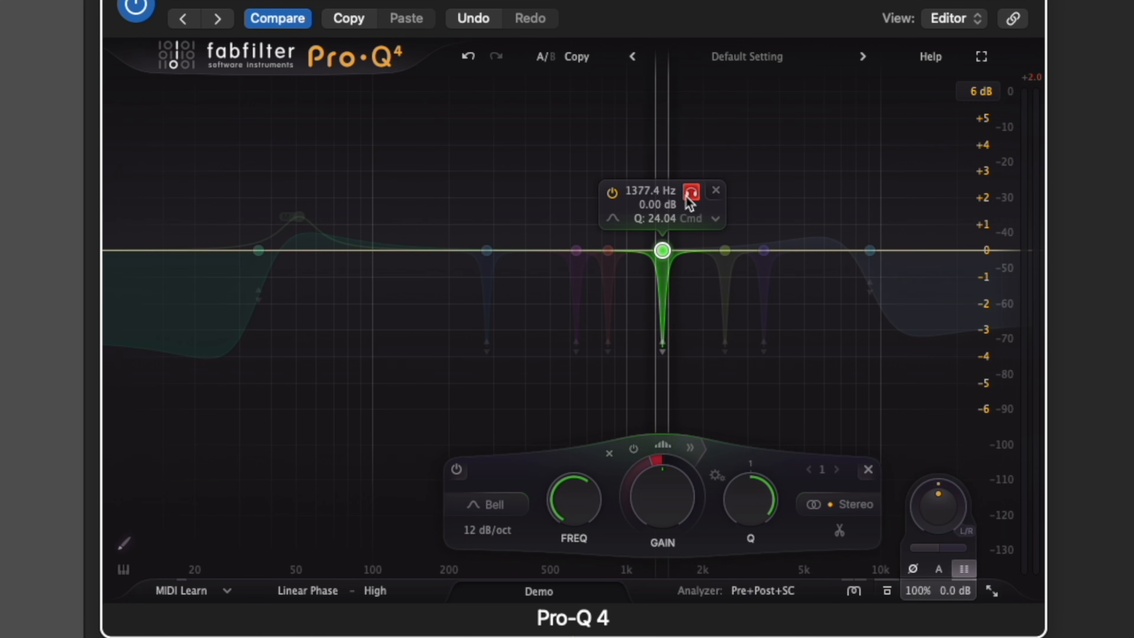
click(687, 198)
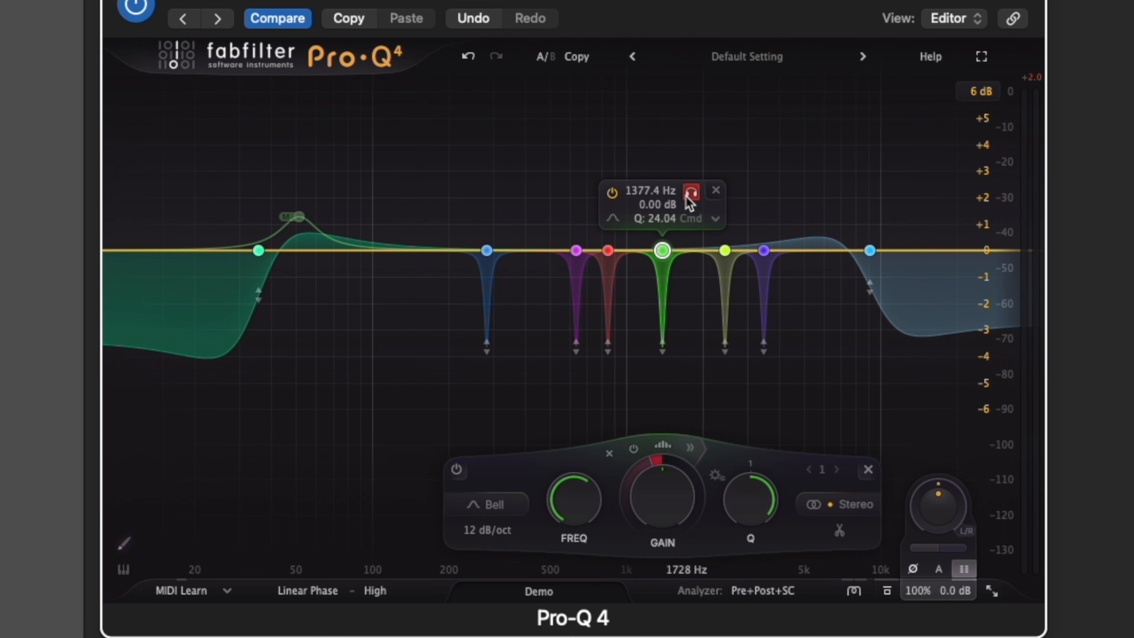
click(687, 197)
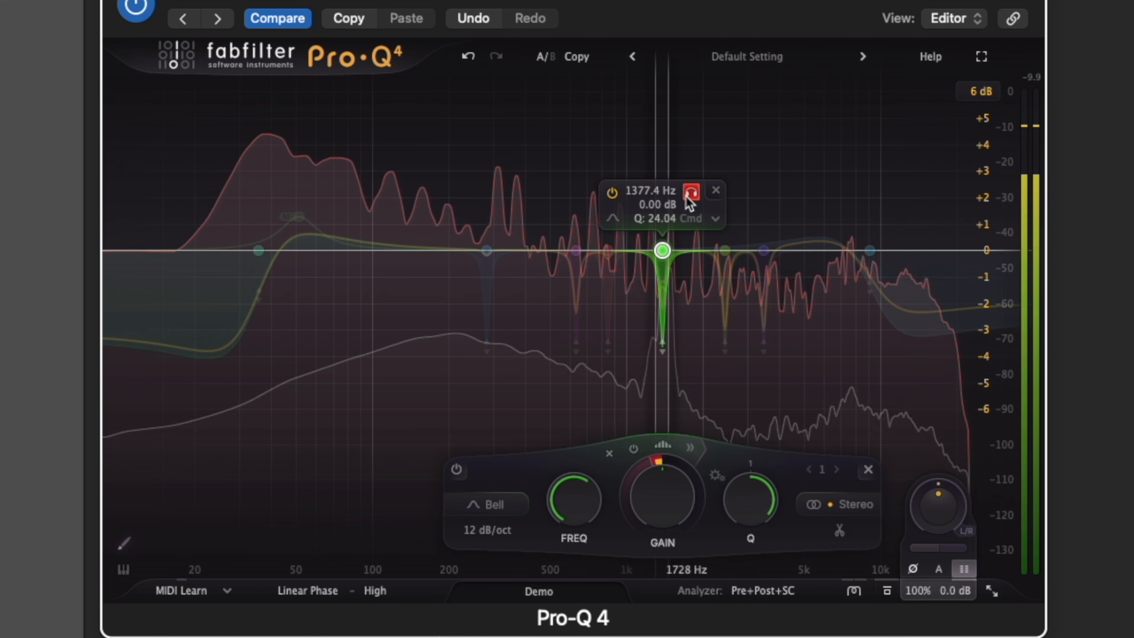
click(687, 197)
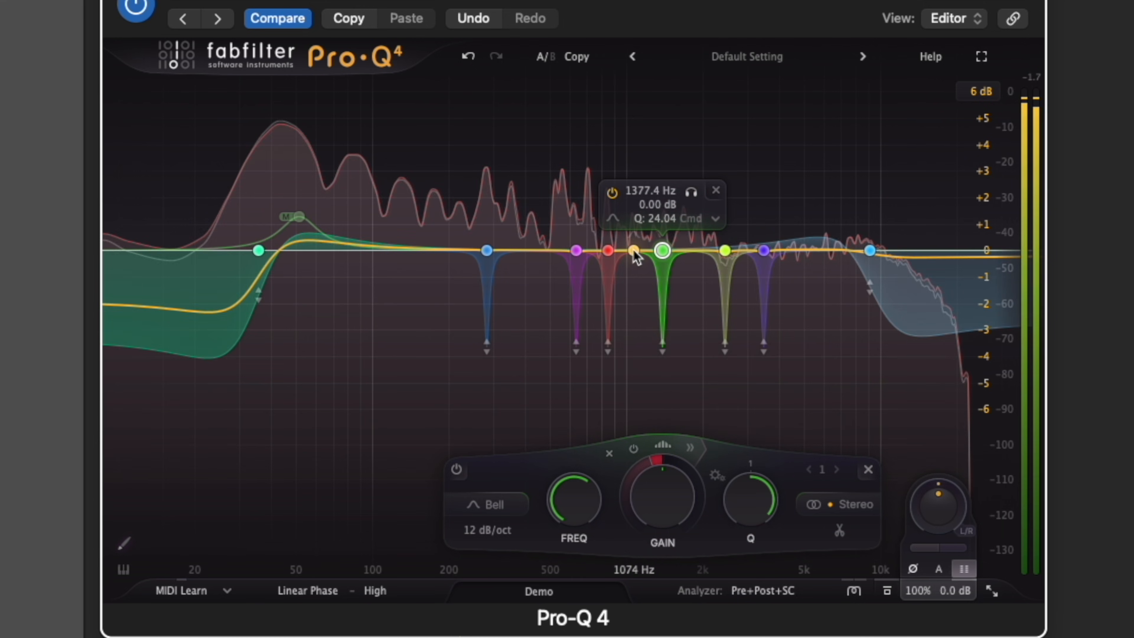
- Try a wide stereo bell boost of about 3.43 dB near 1447 Hz, audition it, and remove the band
drag(634, 251, 655, 160)
drag(685, 99, 697, 142)
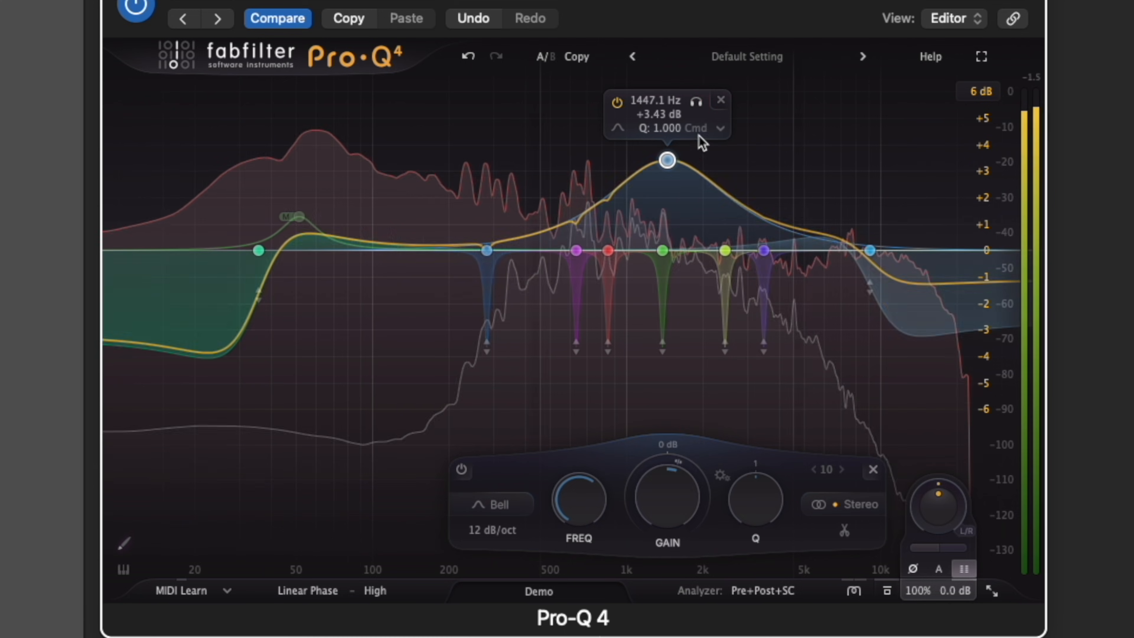
click(720, 100)
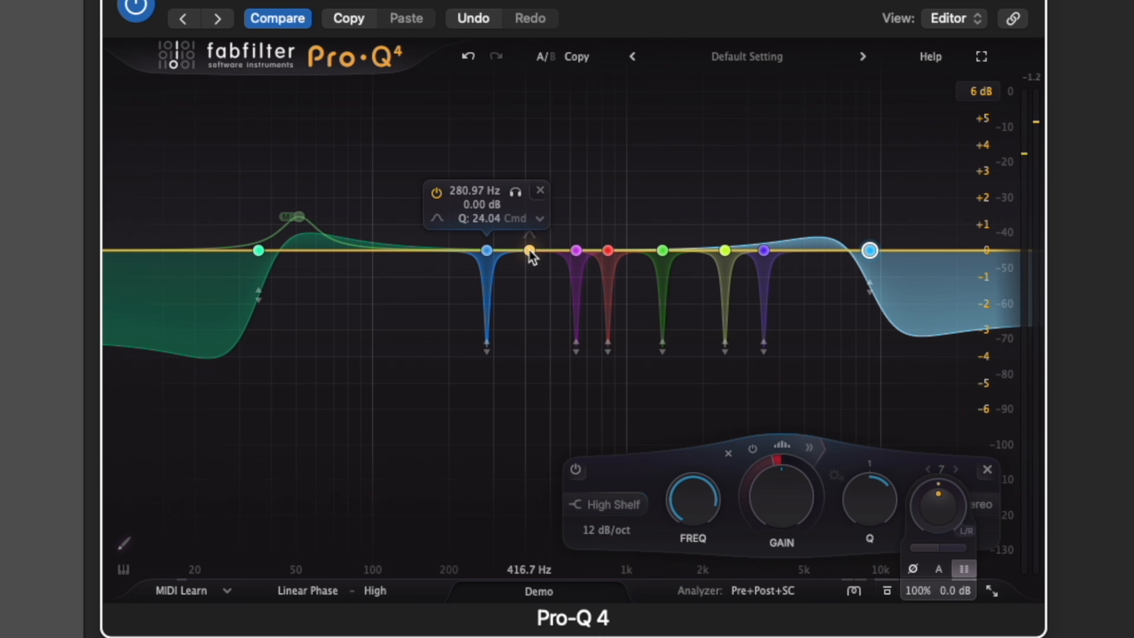
- Add a Mid-only bell boost of about 1.74 dB near 1850 Hz with a Q of 1 and audition it in solo
drag(529, 250, 693, 220)
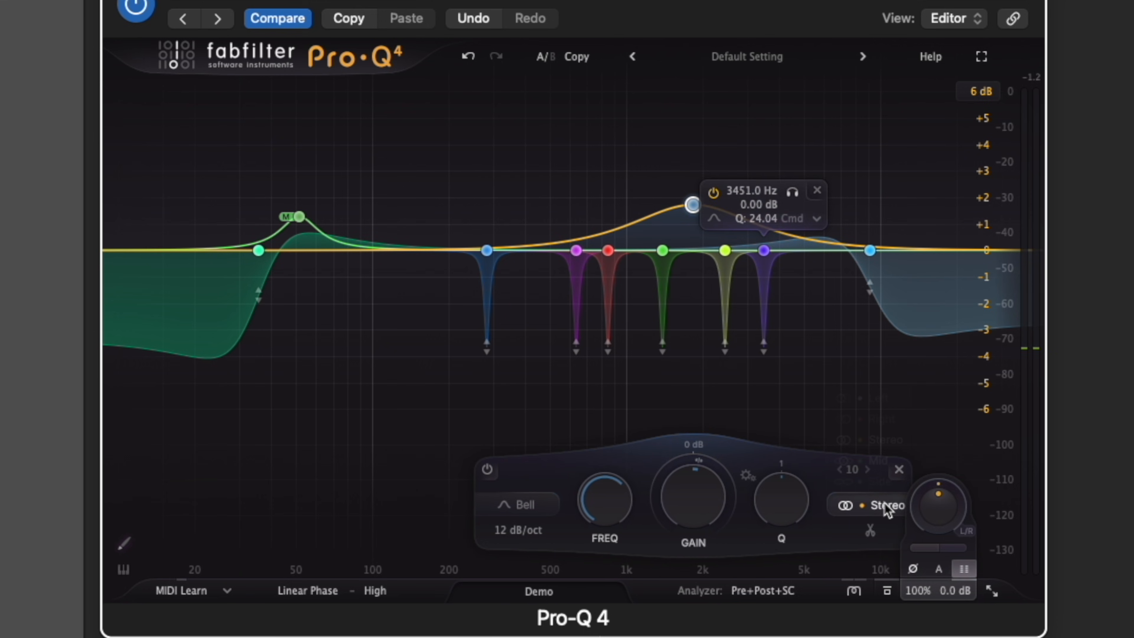
click(888, 466)
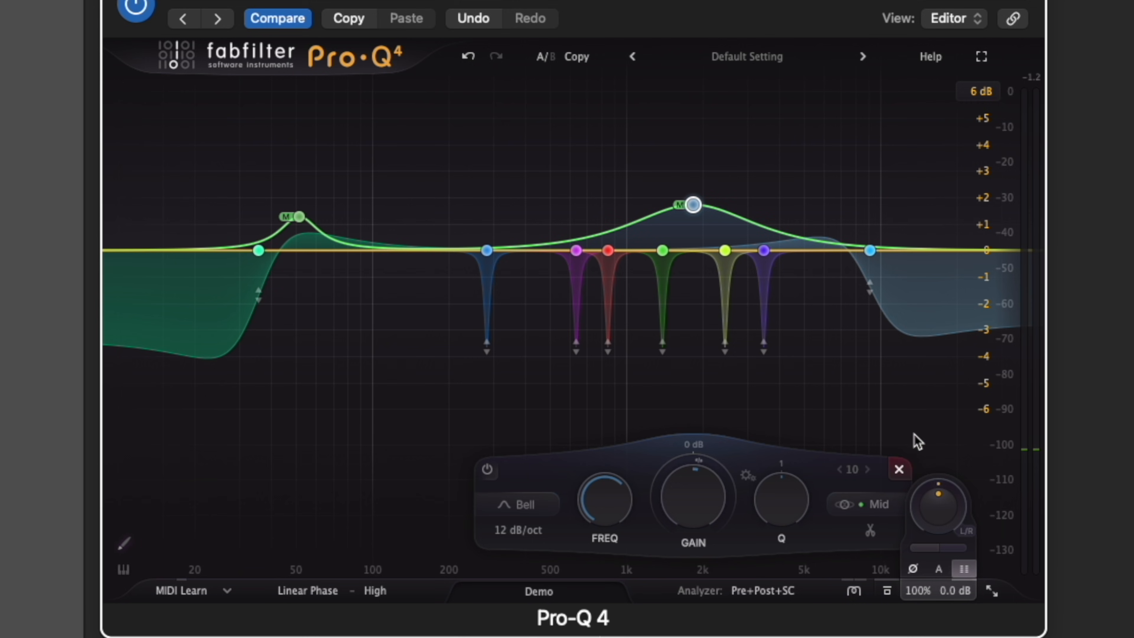
click(723, 144)
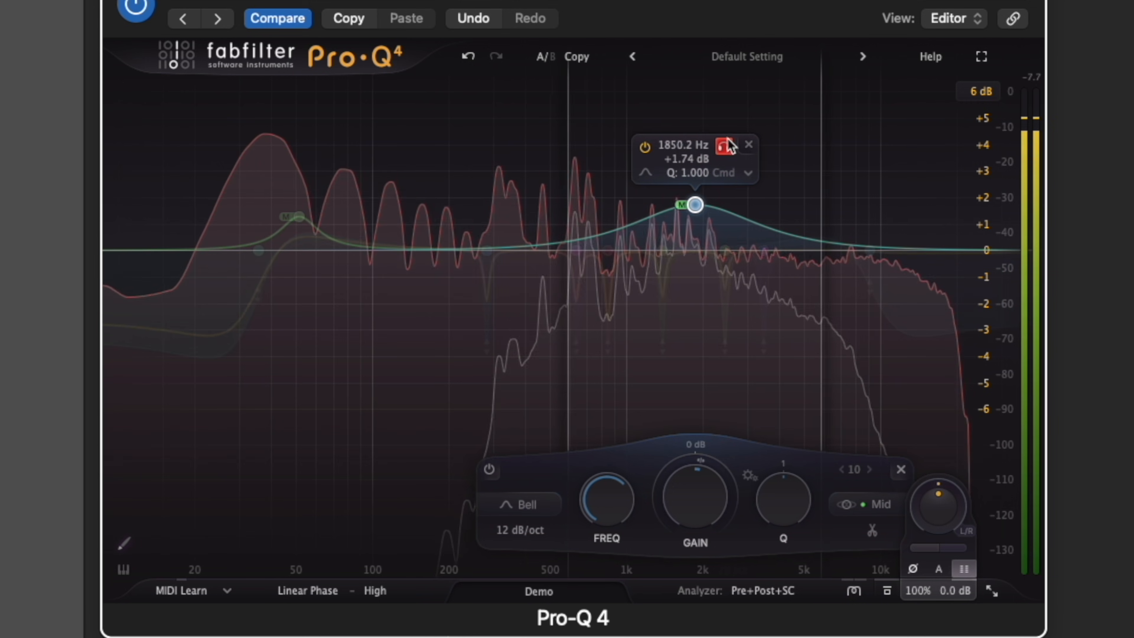
mouse_move(724, 137)
mouse_down()
mouse_move(759, 135)
mouse_move(670, 135)
mouse_move(716, 133)
mouse_up()
drag(719, 134, 722, 136)
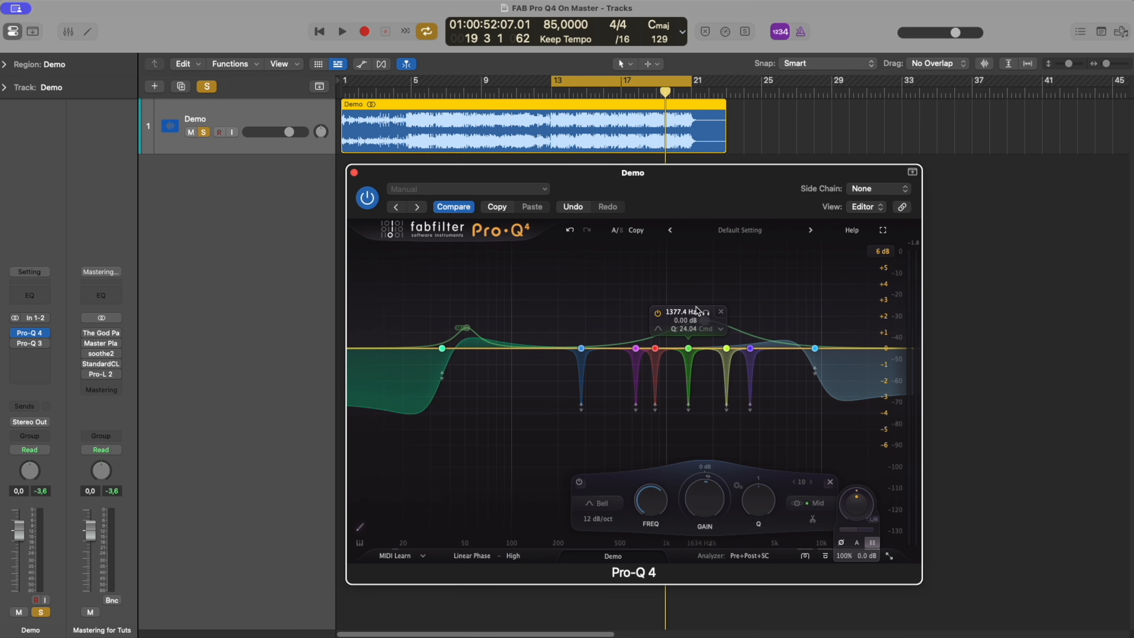
- Reset the midrange Mid bell's gain to 0 dB and give it an upward dynamic range of just under 3 dB
click(705, 321)
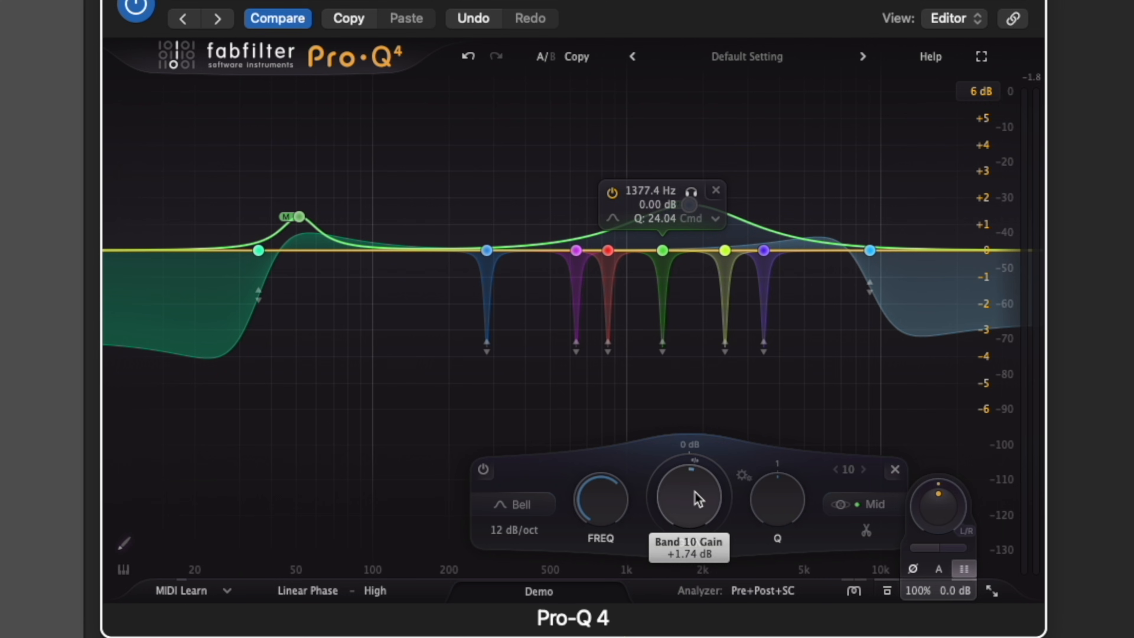
key(Return)
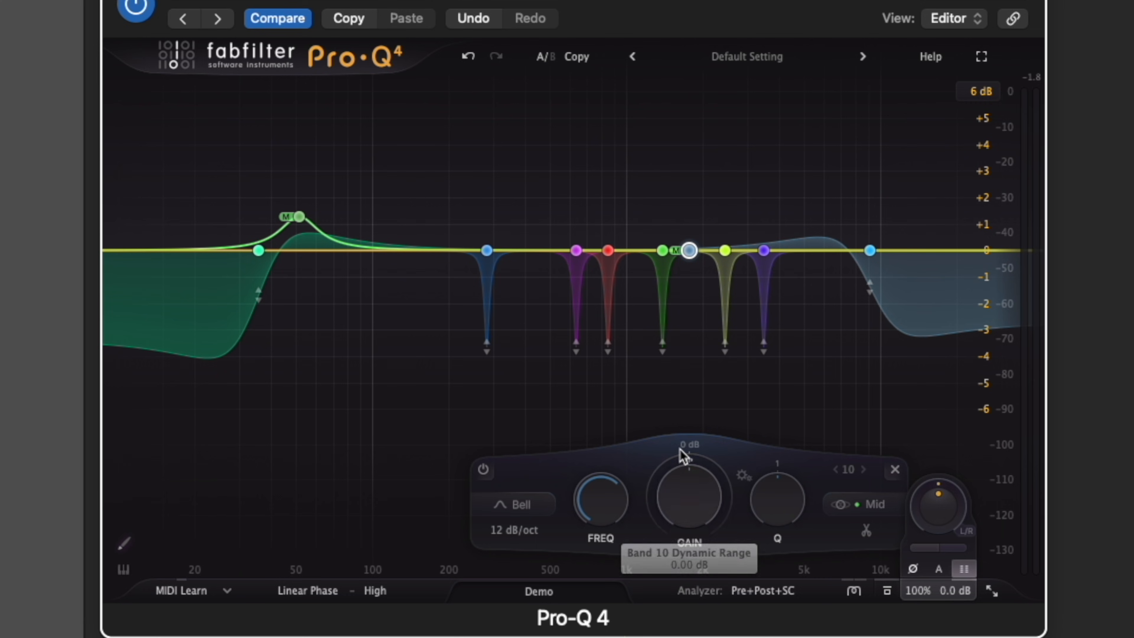
drag(698, 460, 725, 353)
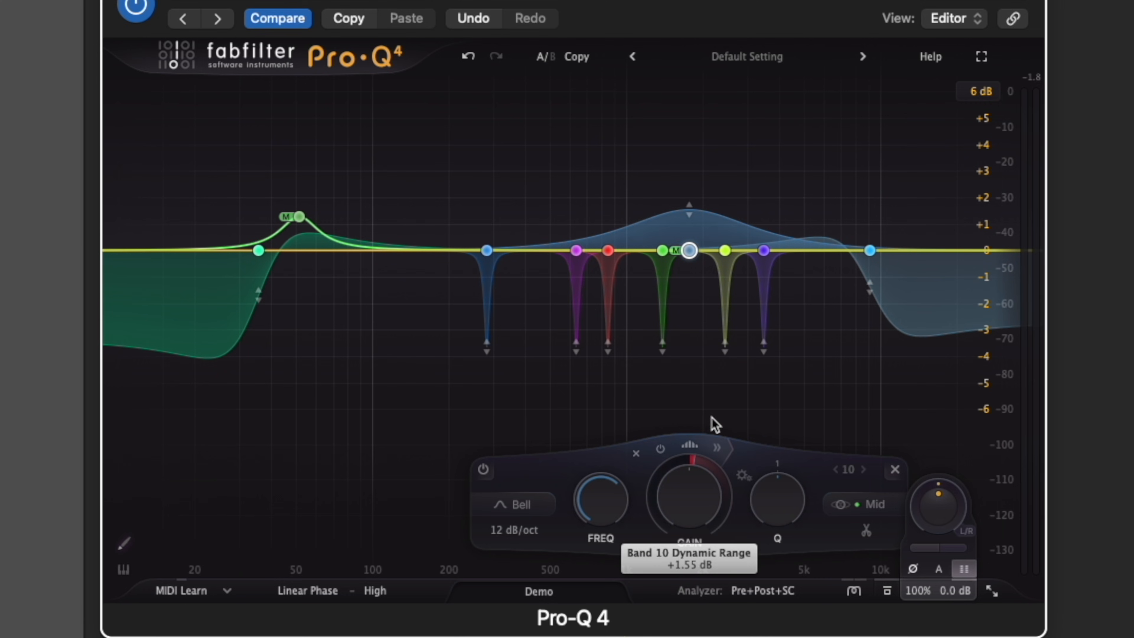
drag(711, 417, 709, 466)
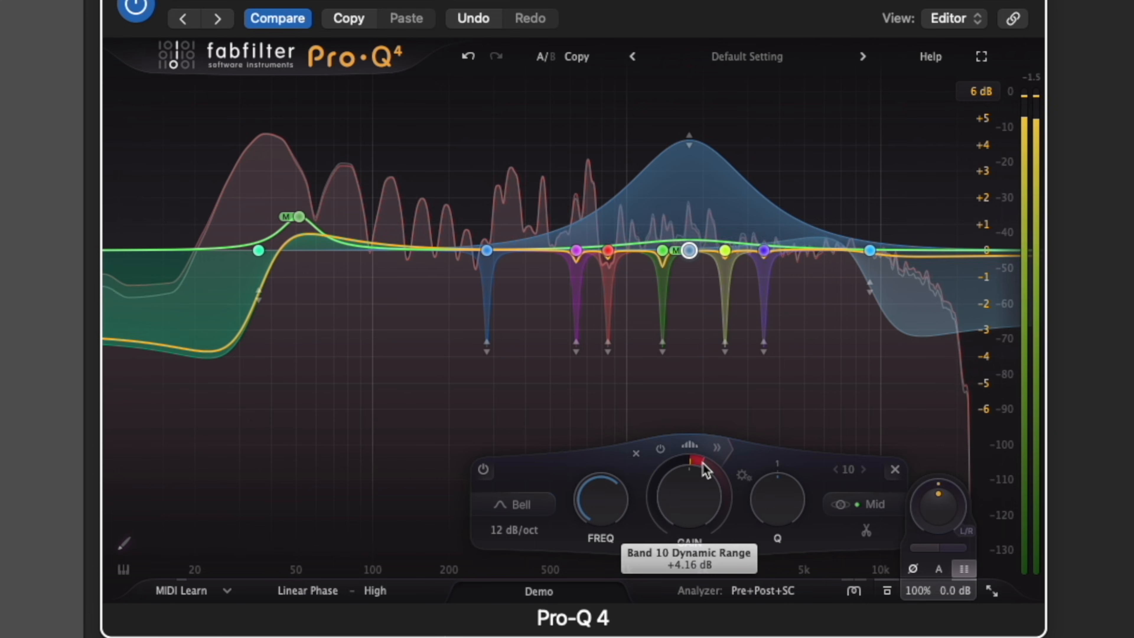
drag(700, 462, 701, 470)
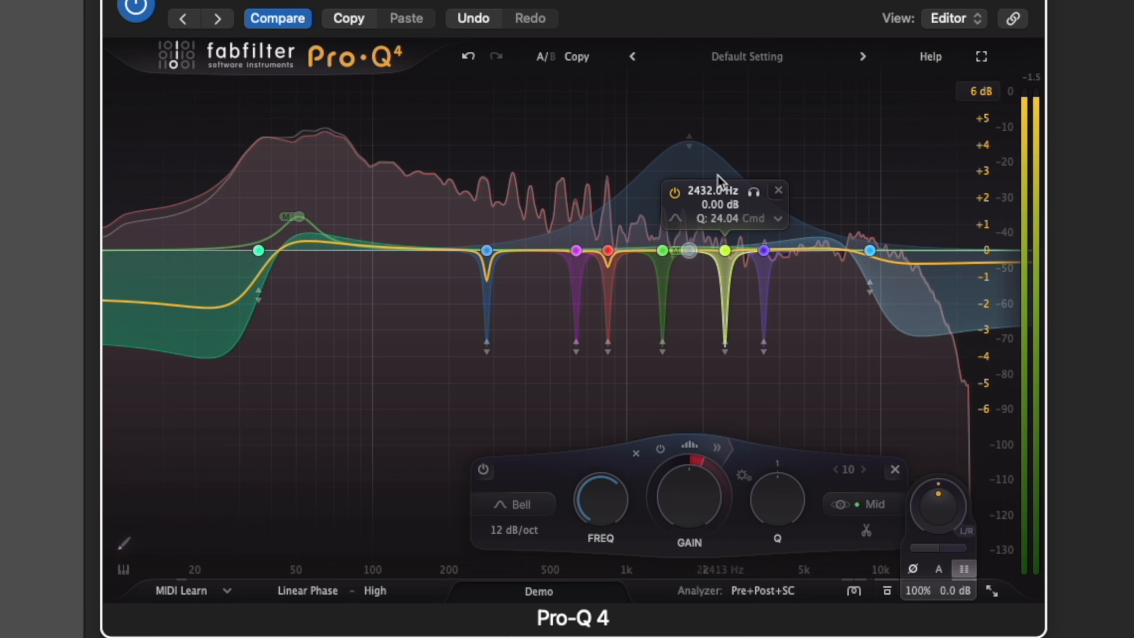
click(718, 284)
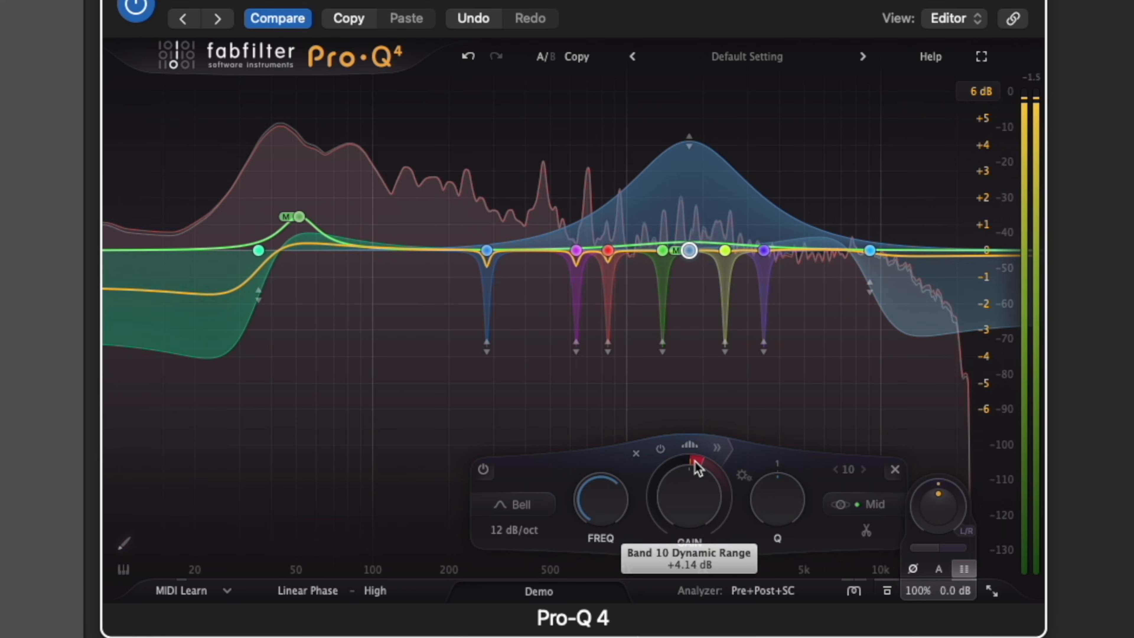
drag(694, 462, 690, 539)
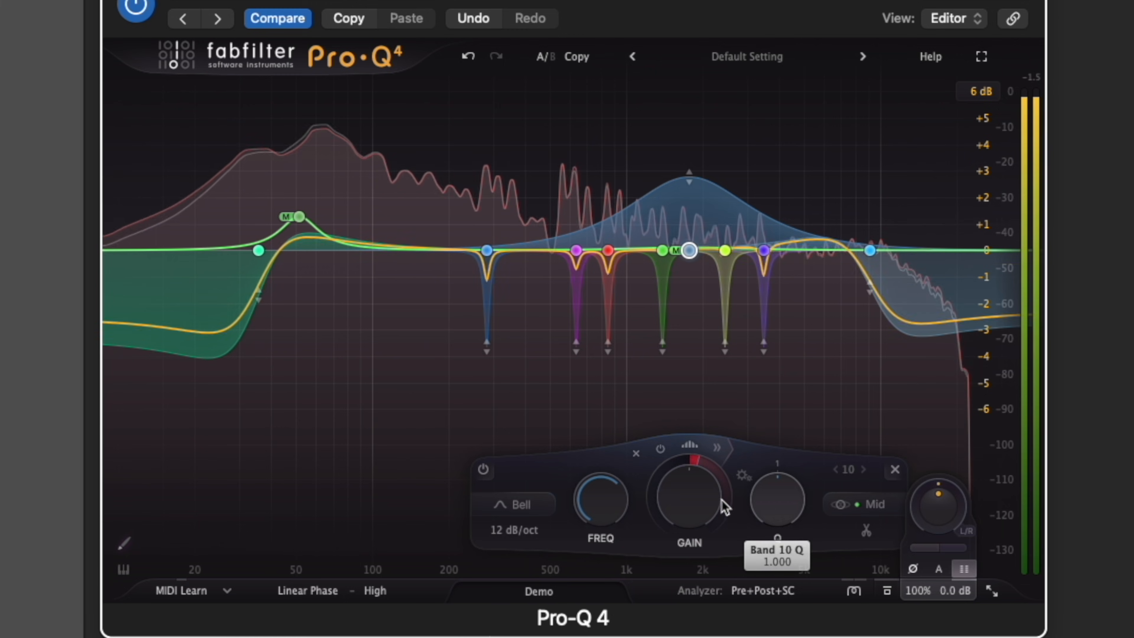
- Sweep the midrange Mid bell down to about 1100 Hz during playback and settle it at about 1766 Hz
mouse_move(603, 507)
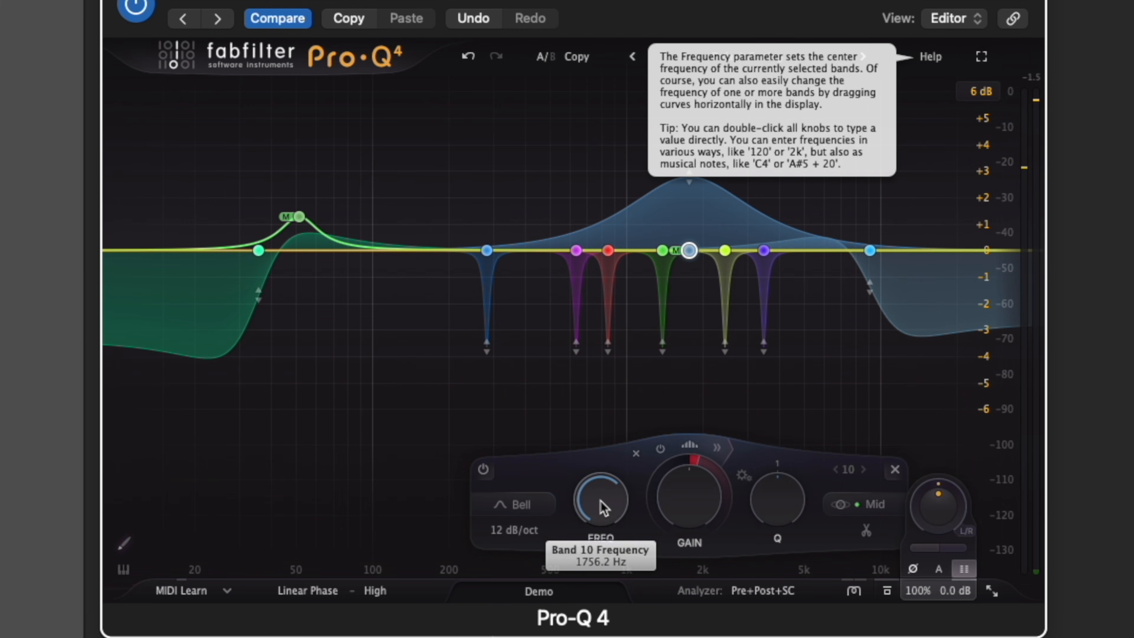
key(space)
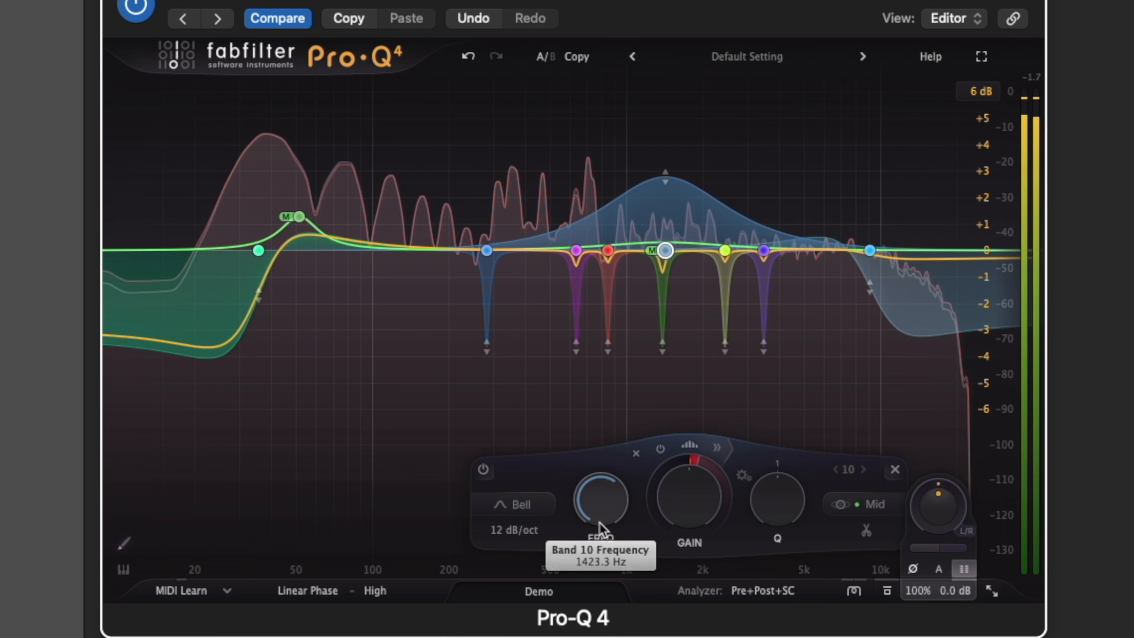
drag(596, 539, 596, 547)
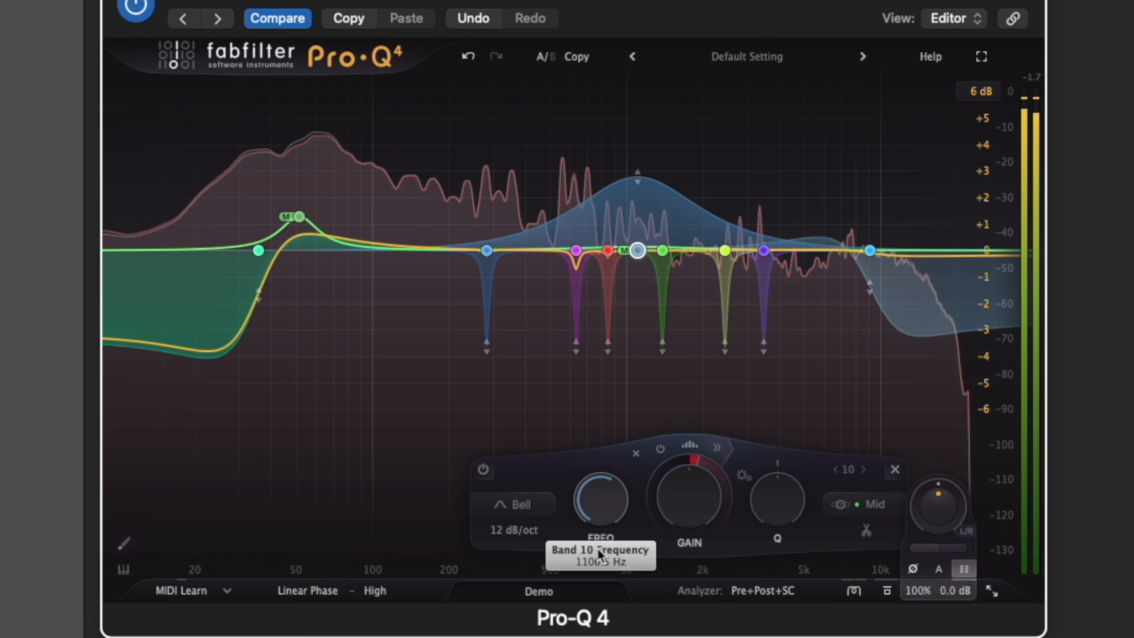
drag(597, 547, 595, 523)
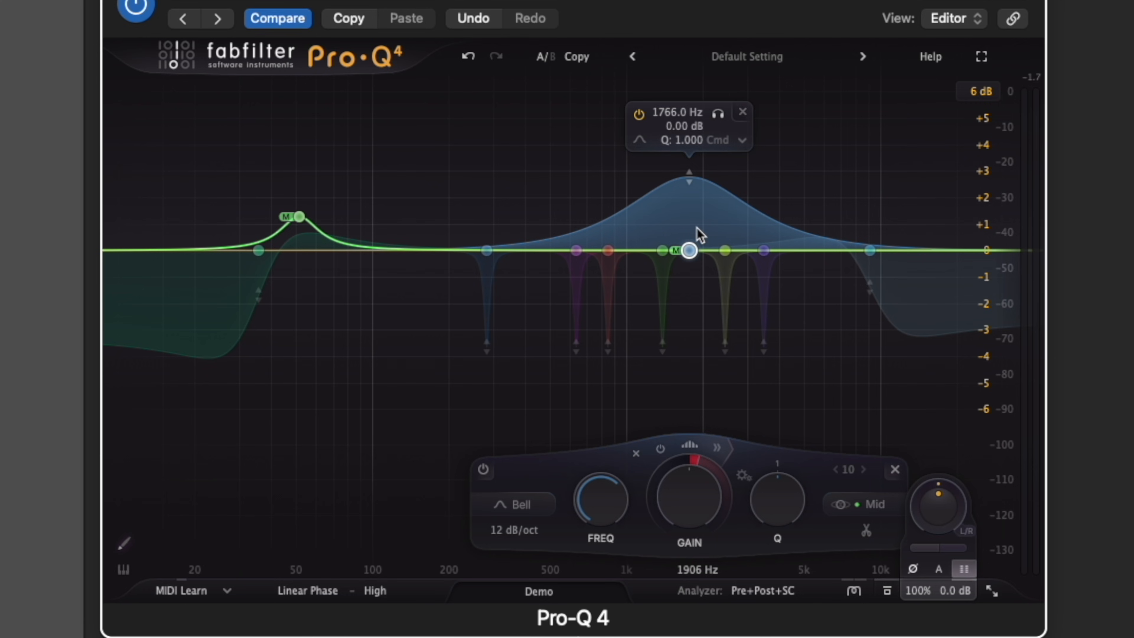
- Add a Side-only bell boost of about 1.76 dB near 2469 Hz with a Q of 1.483, auditioning it in solo
drag(446, 253, 510, 204)
click(700, 511)
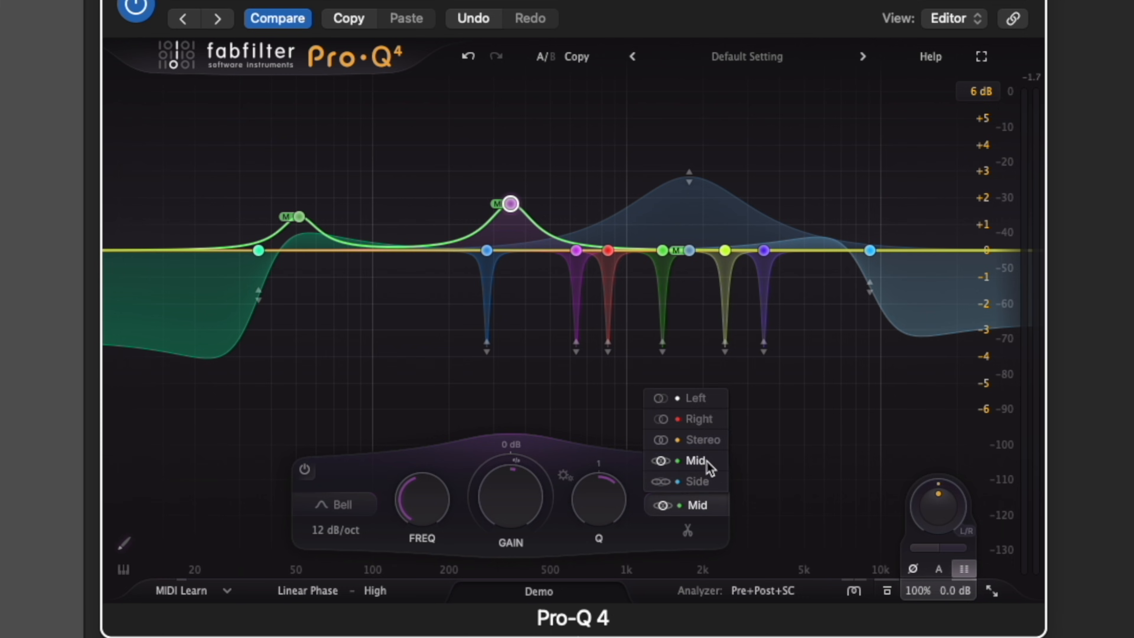
click(697, 481)
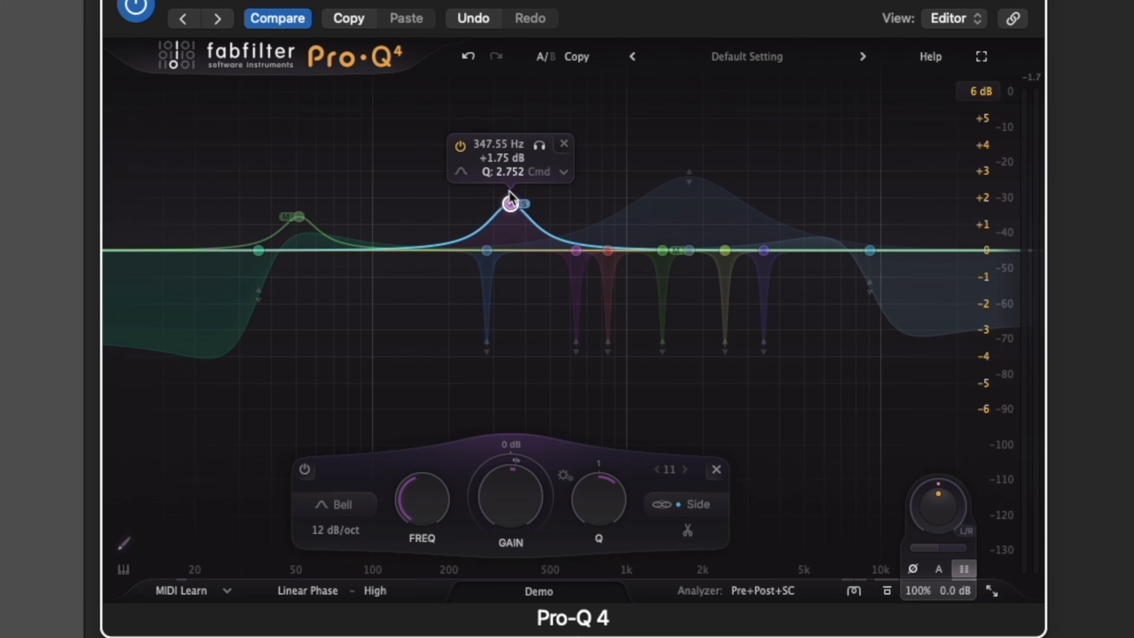
drag(511, 206, 750, 214)
scroll(777, 197, down, 5)
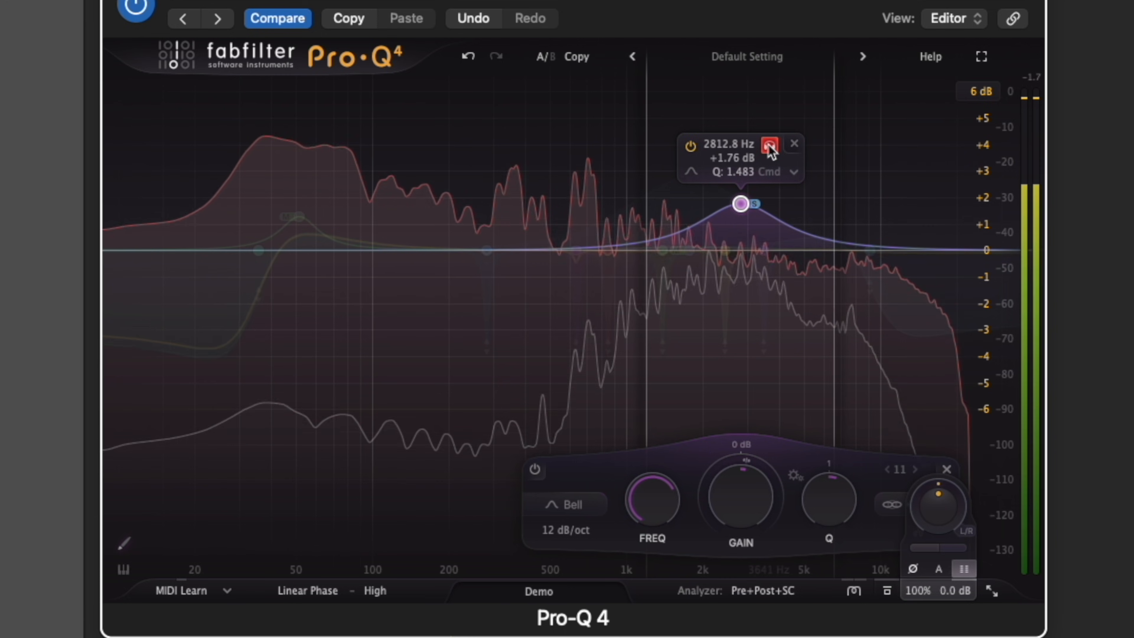
mouse_move(740, 143)
mouse_down()
mouse_move(671, 145)
mouse_move(757, 150)
mouse_up()
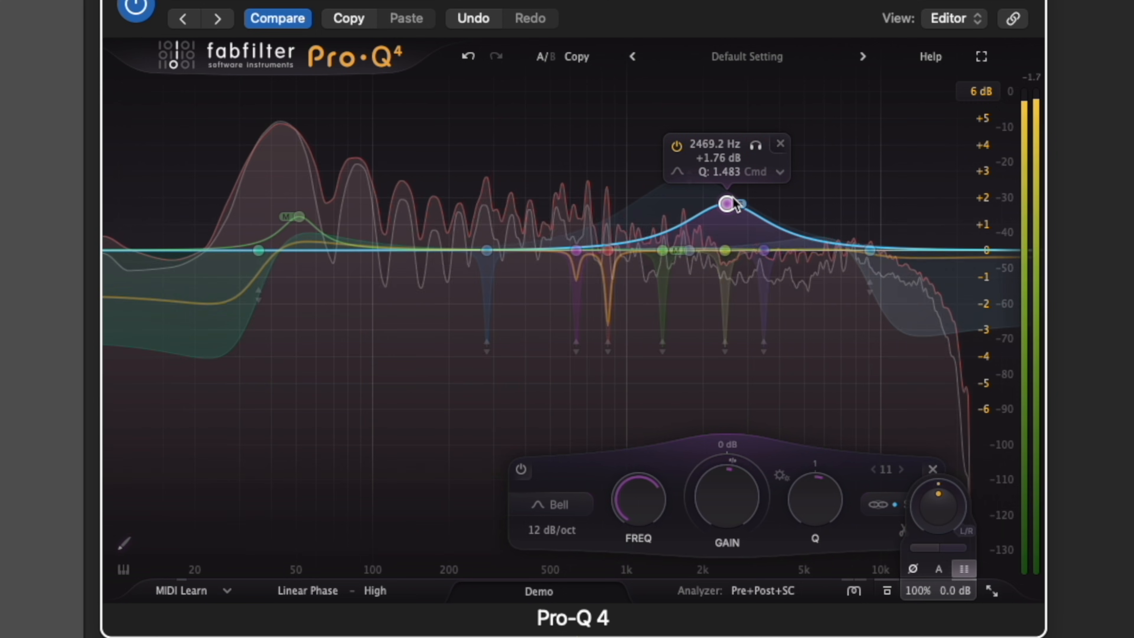
- Raise the Side bell to about +3.95 dB near 2550 Hz and check it both soloed and bypassed
drag(726, 202, 730, 148)
click(759, 178)
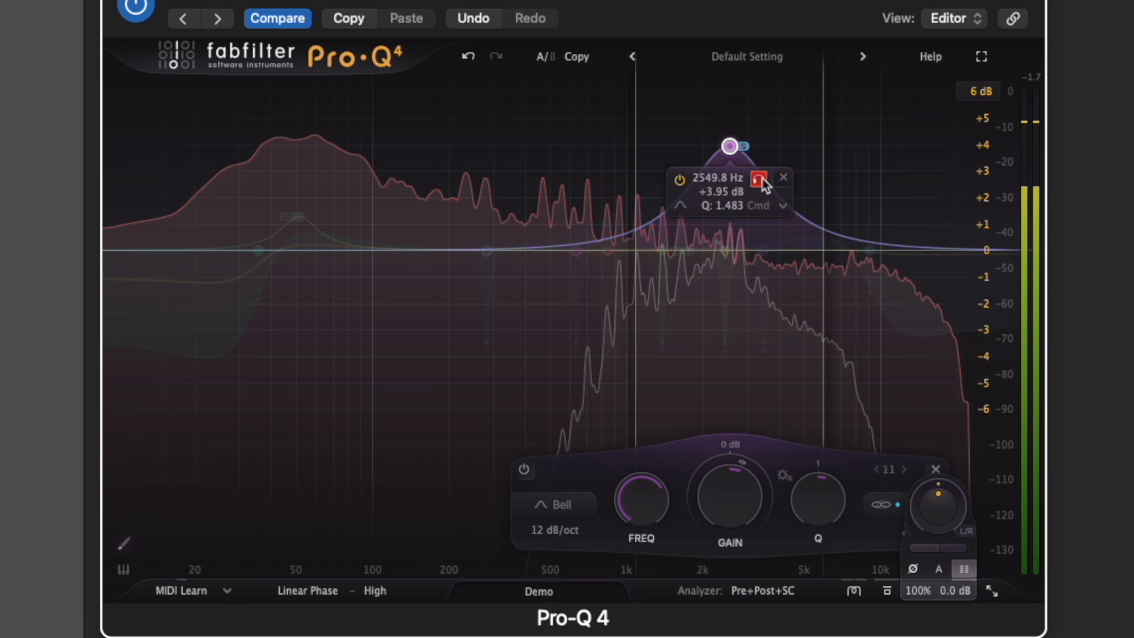
click(761, 179)
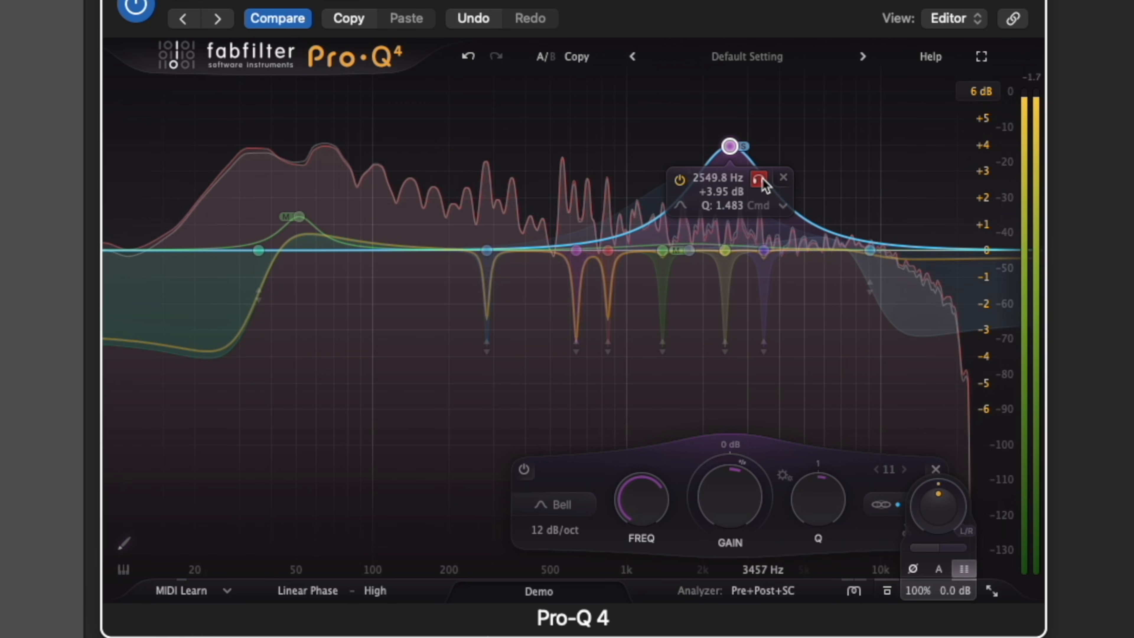
click(679, 179)
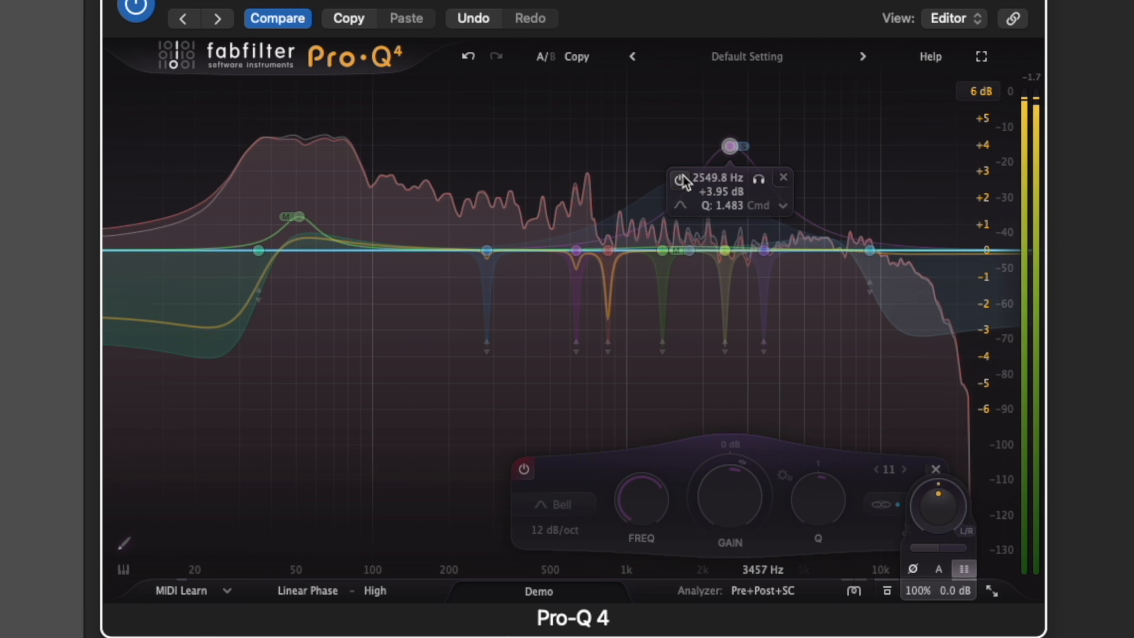
click(681, 180)
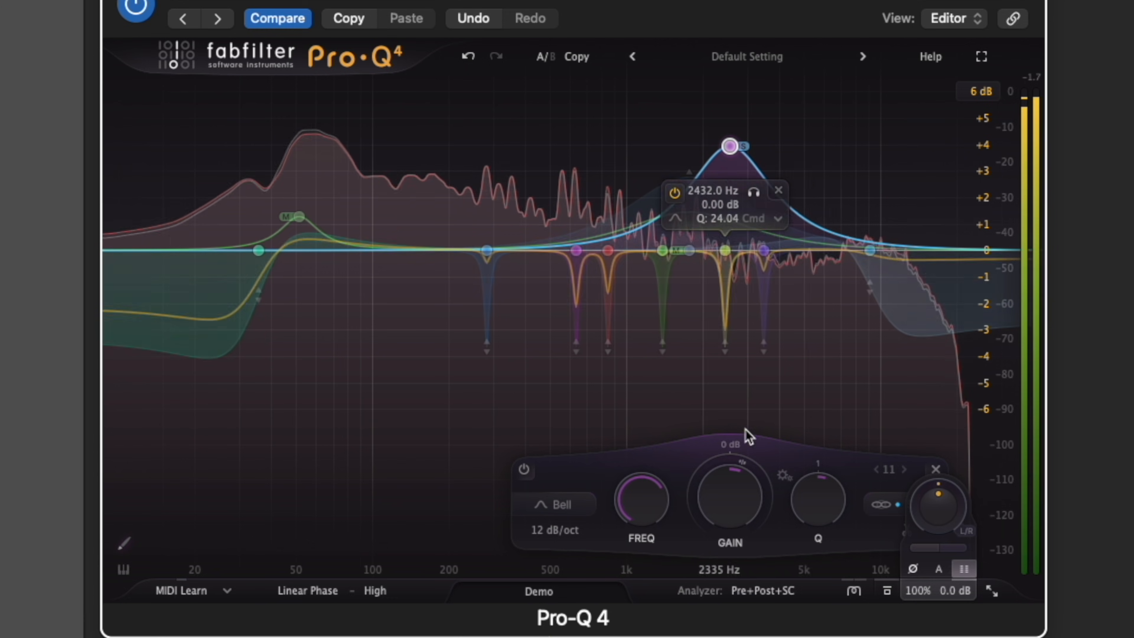
- Replace the Side bell's static gain with 0 dB and an upward dynamic range just under 4 dB, and compare it against bypass
mouse_move(732, 519)
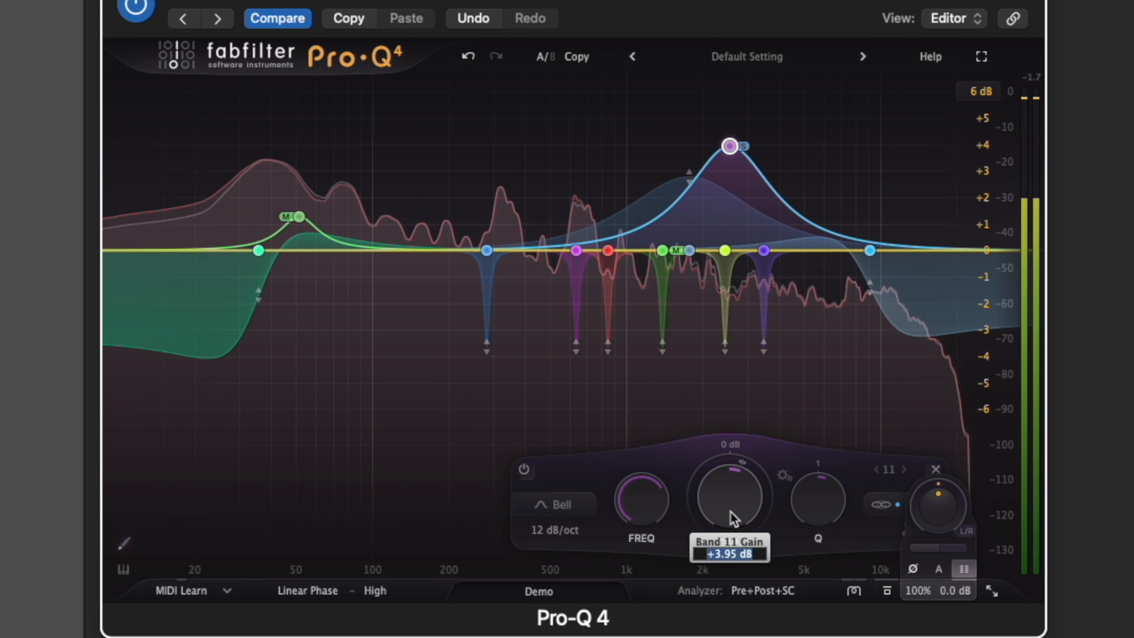
double_click(732, 520)
drag(734, 451, 740, 345)
key(space)
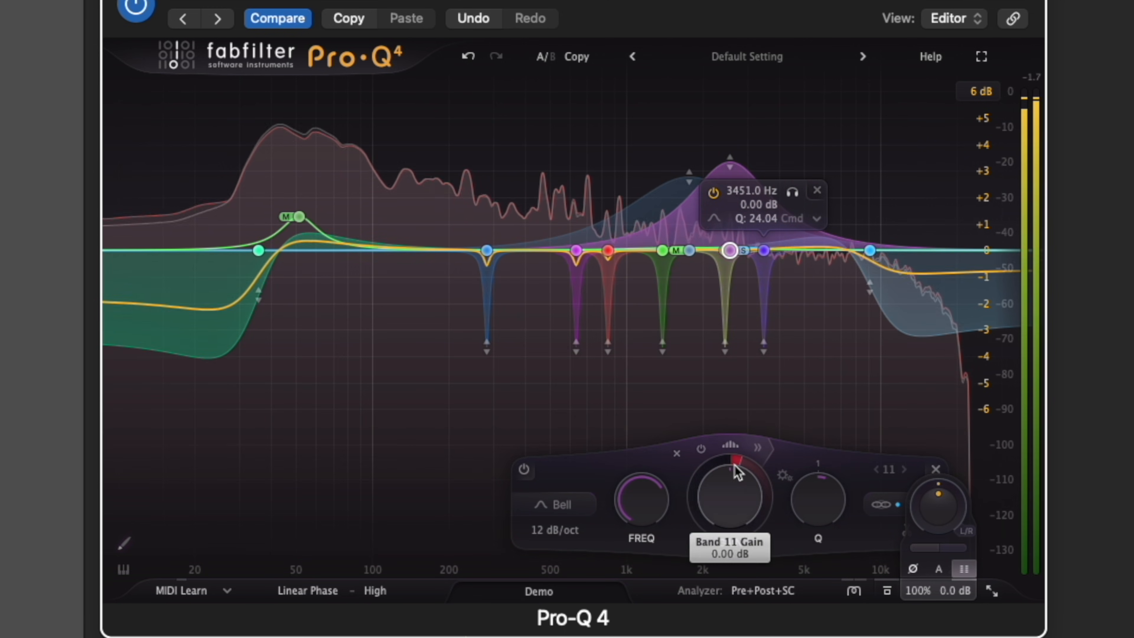
drag(743, 447, 748, 427)
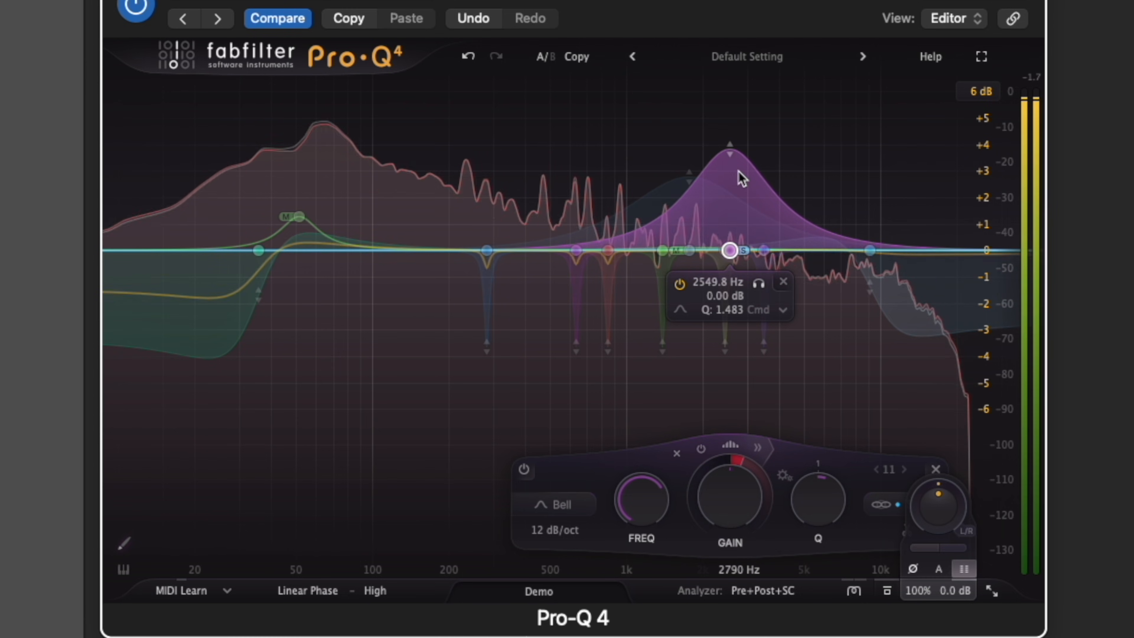
click(524, 469)
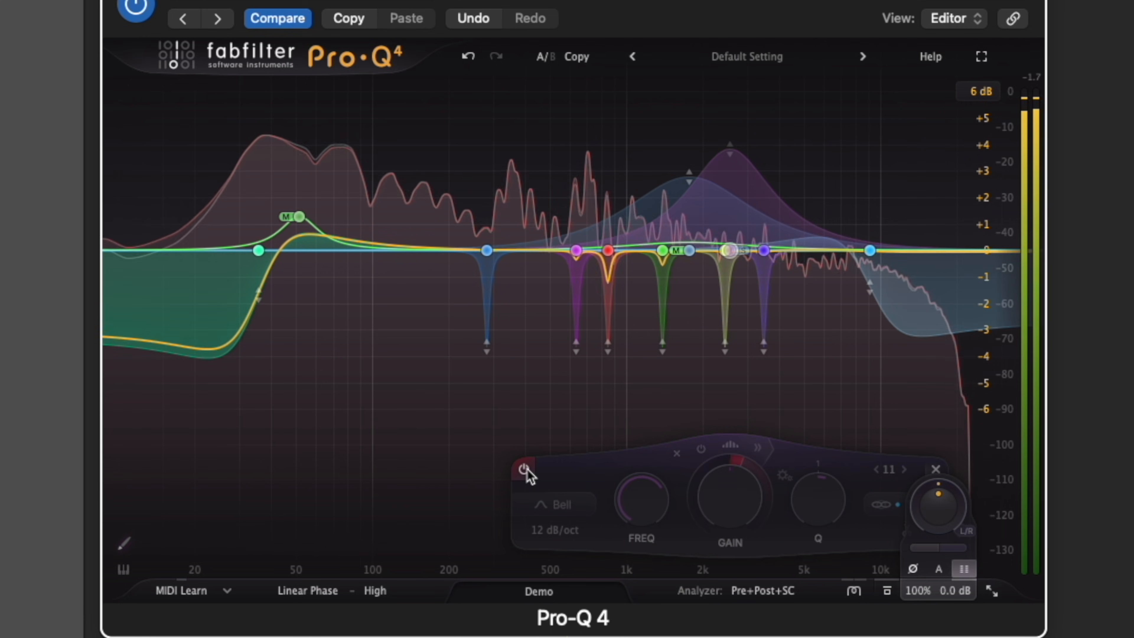
click(524, 470)
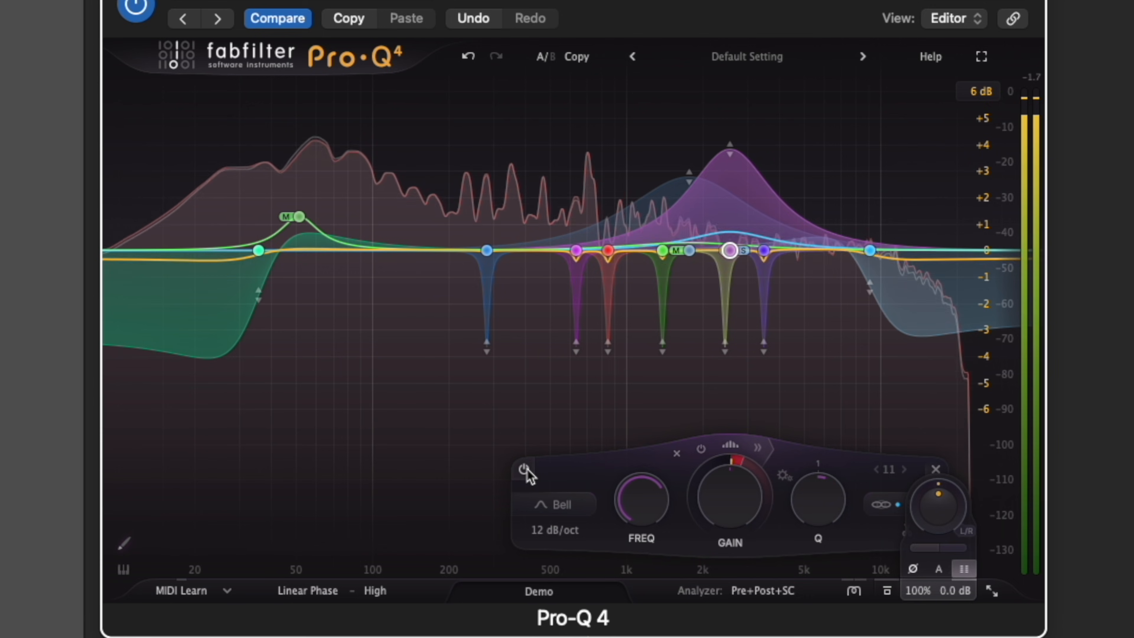
- Compare the Side bell bypassed and active during playback, finish with it enabled, and deselect it
click(525, 470)
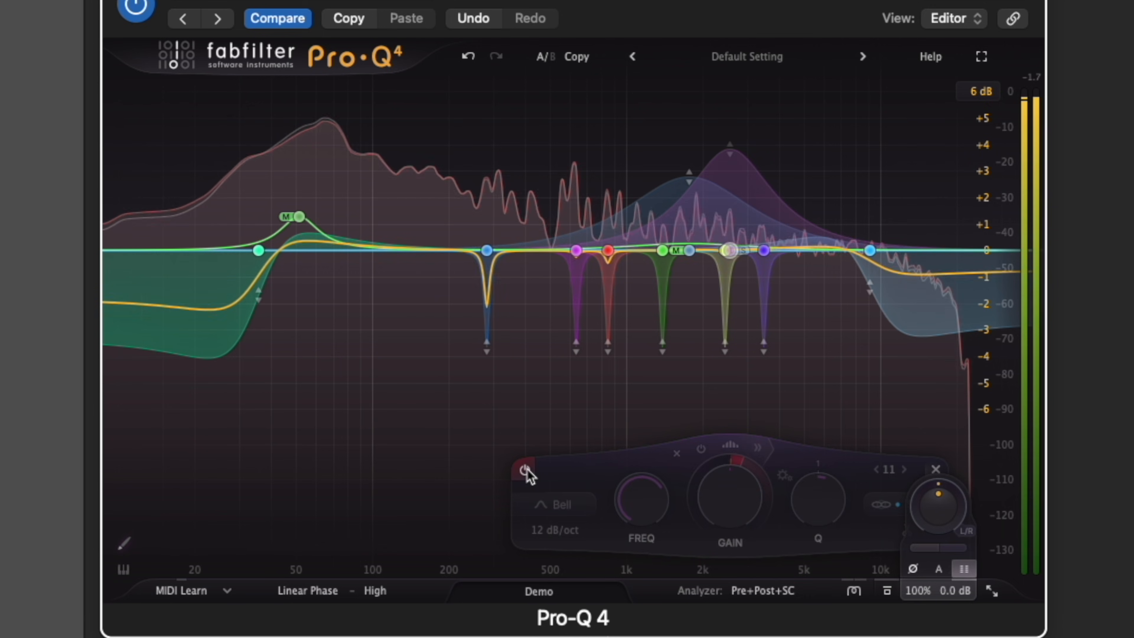
click(525, 469)
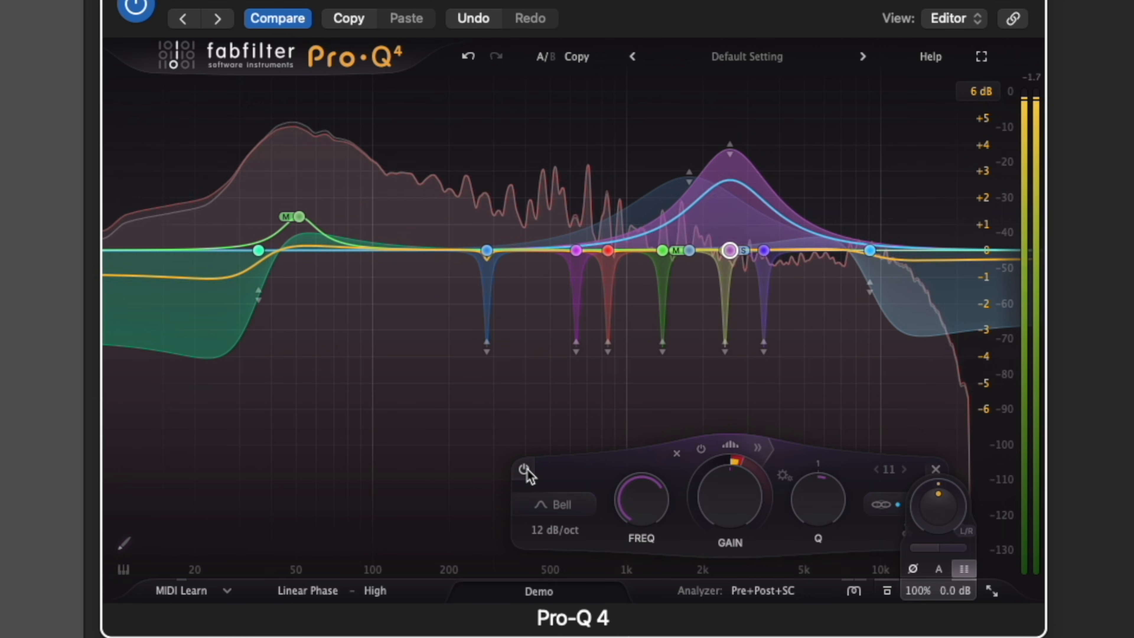
click(525, 470)
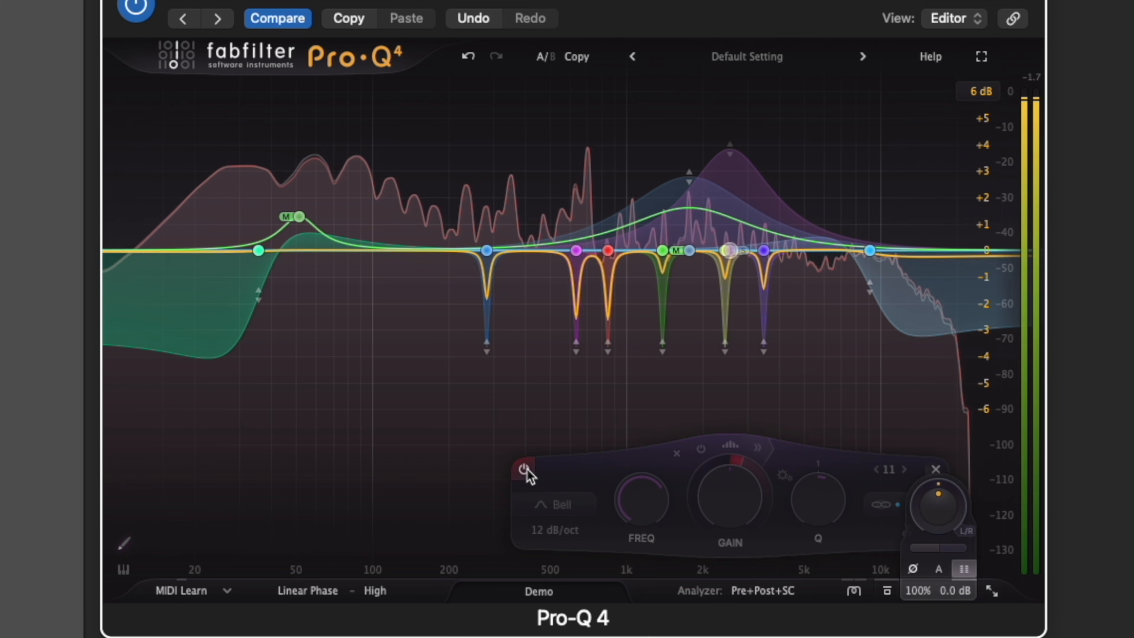
click(525, 469)
click(525, 469)
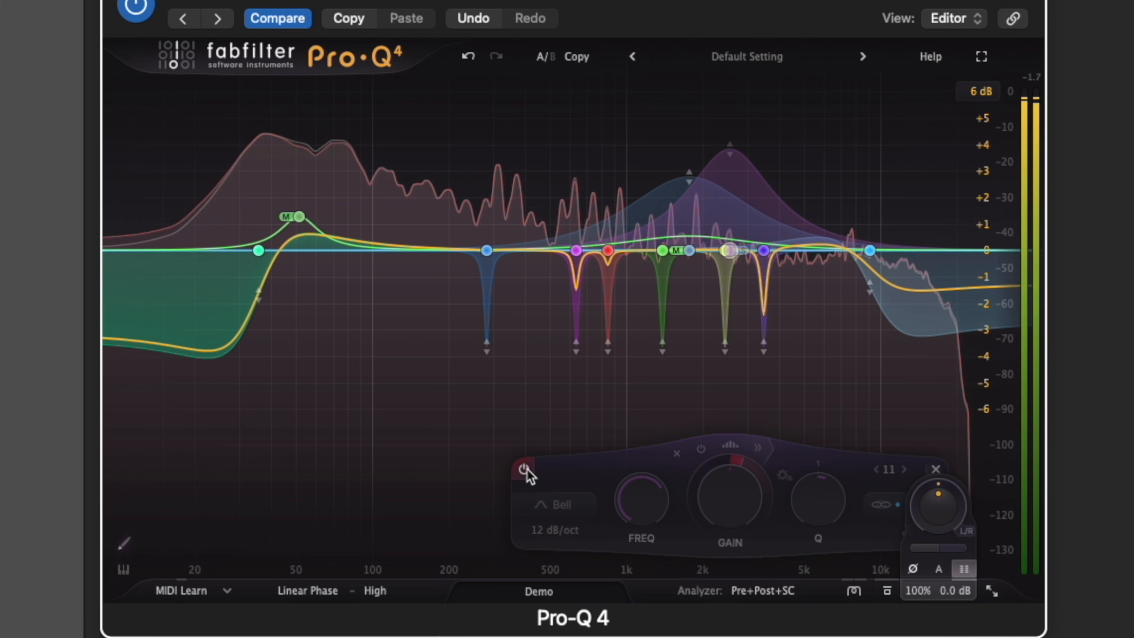
click(525, 470)
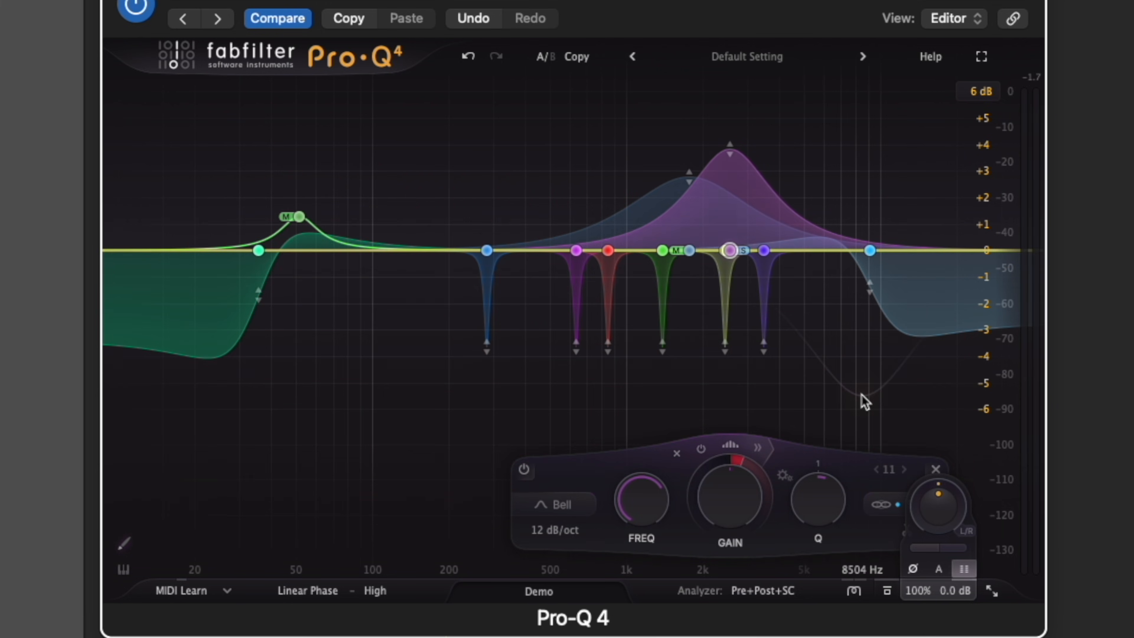
click(863, 401)
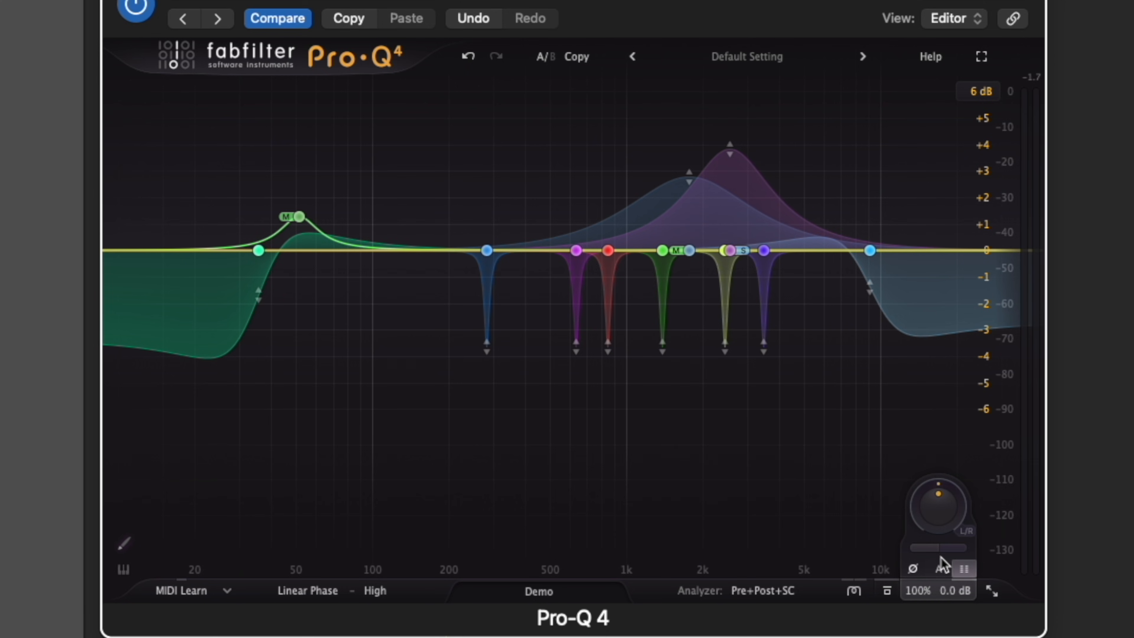
- Raise the overall Gain Scale to 200% during playback and widen the display range to 12 dB
key(space)
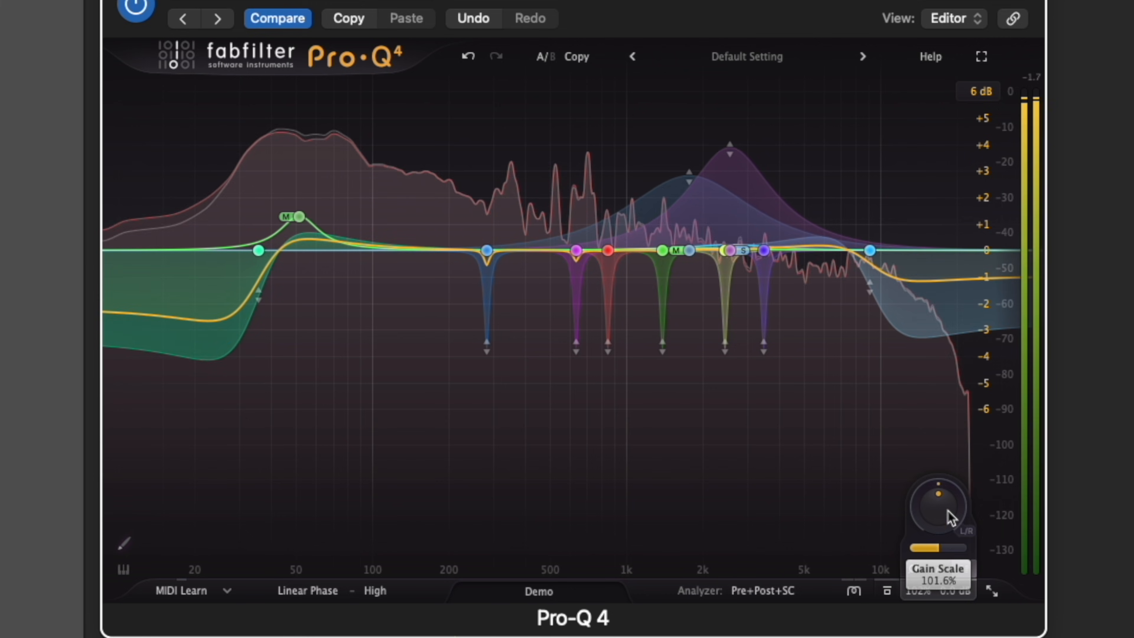
drag(949, 452, 946, 540)
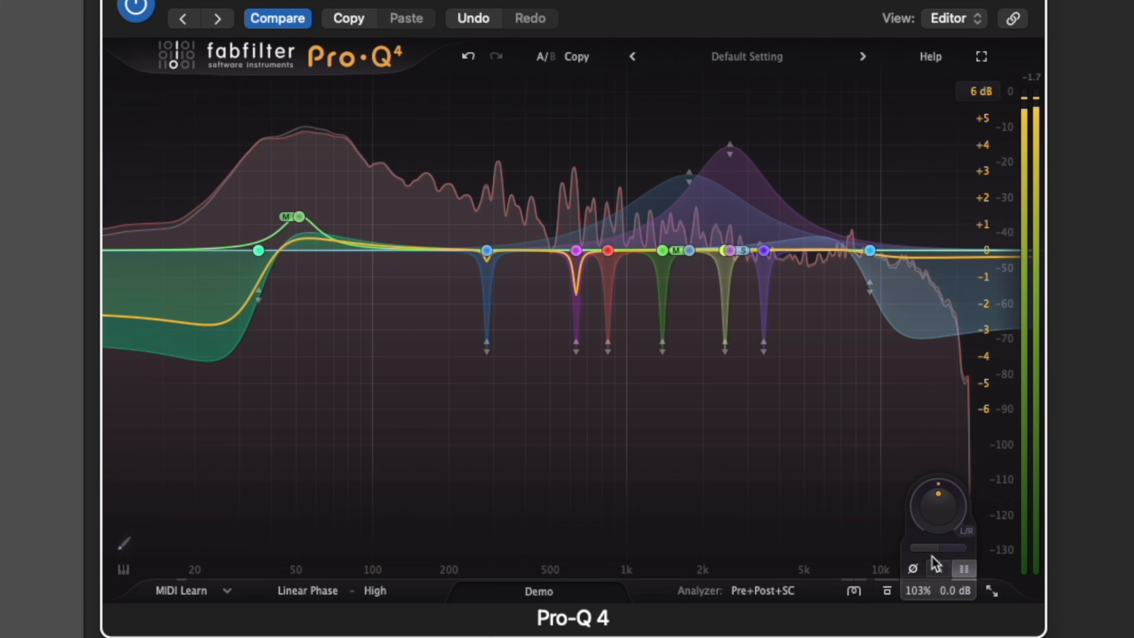
drag(964, 546, 1087, 547)
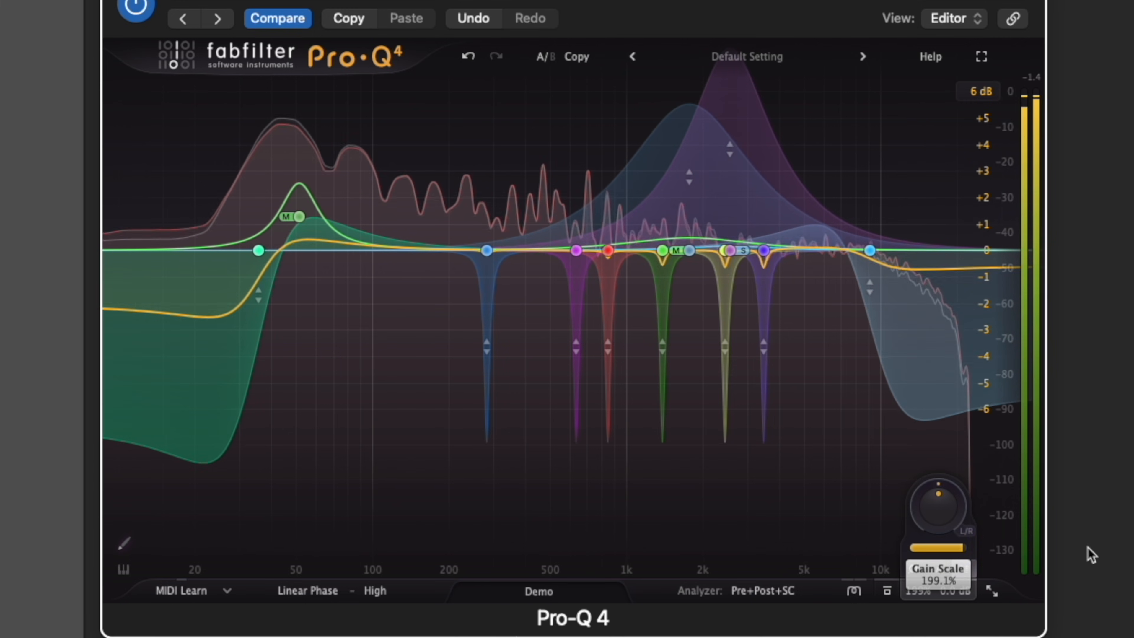
click(978, 91)
click(982, 159)
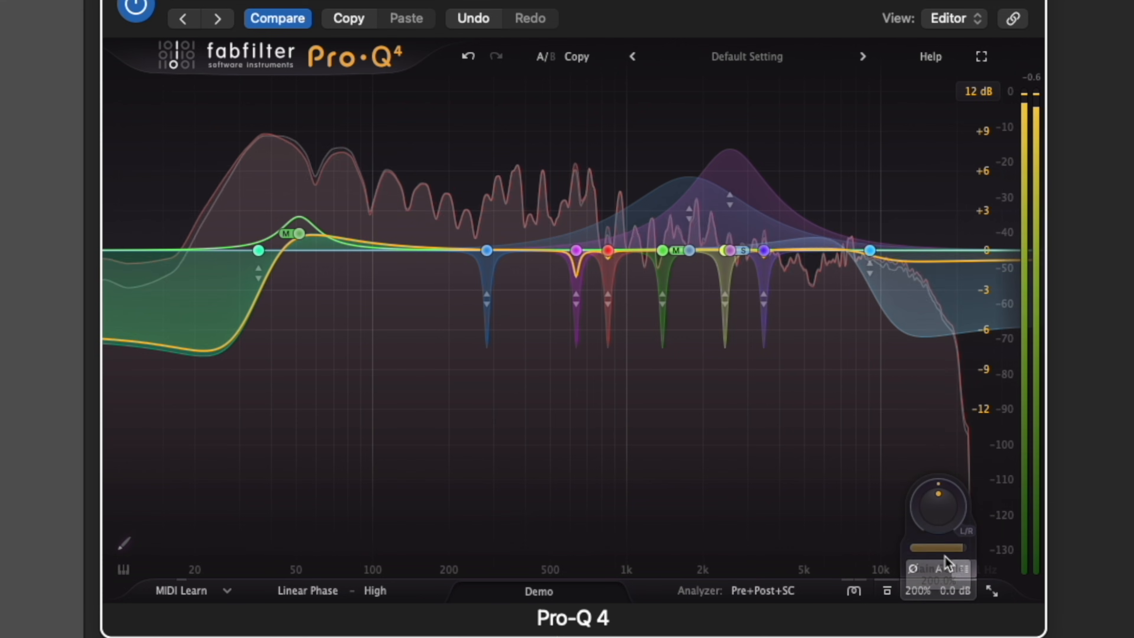
- Sweep the Gain Scale down to about 1% and back up to 200% while listening, and stop playback
drag(990, 552, 927, 552)
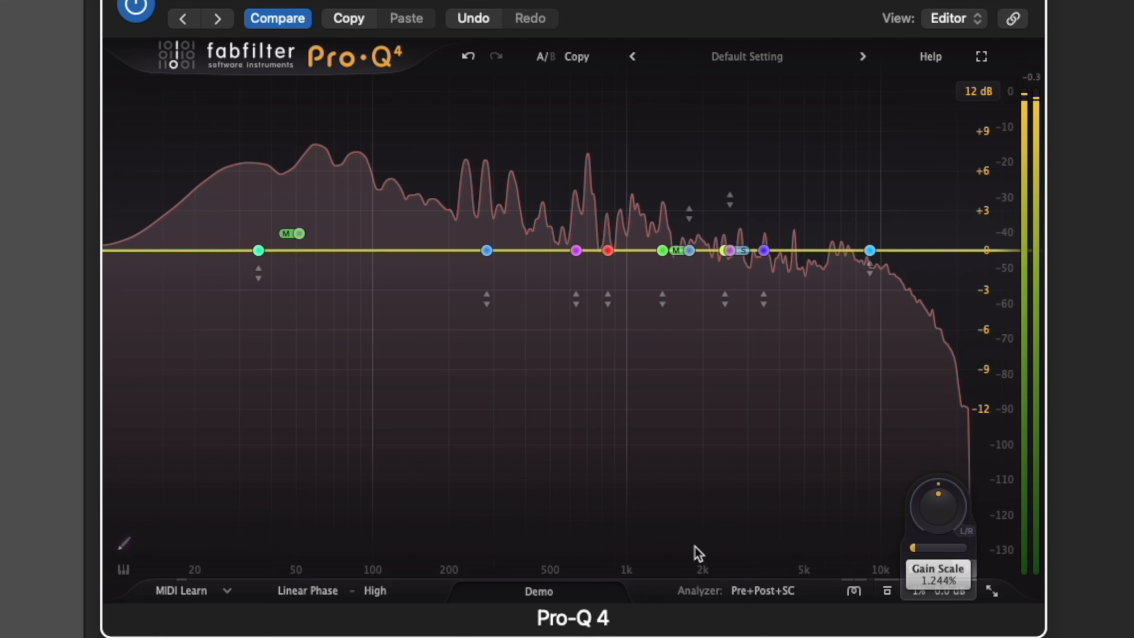
drag(802, 549, 1027, 549)
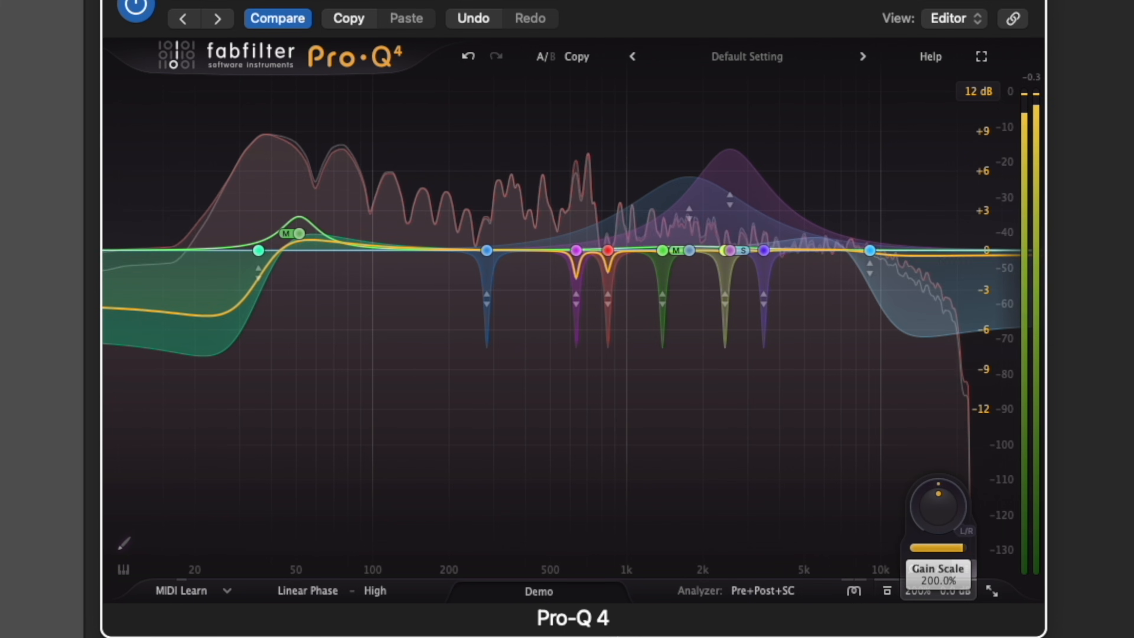
drag(1027, 550, 1093, 556)
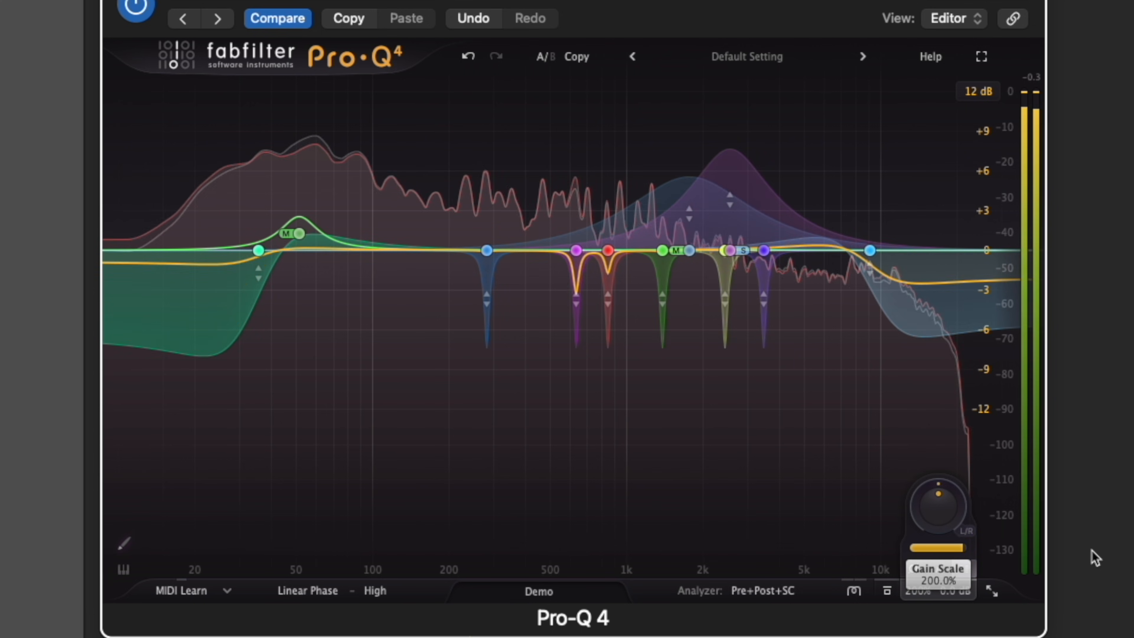
key(space)
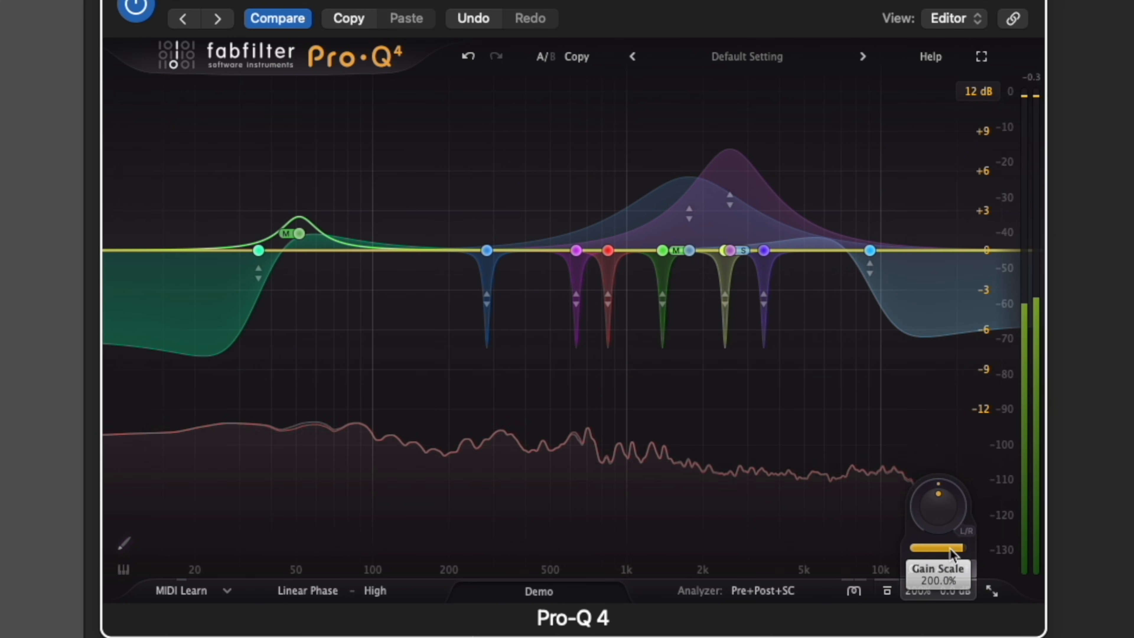
- Set the Gain Scale to 115% to apply slightly more of the whole EQ curve
mouse_move(952, 555)
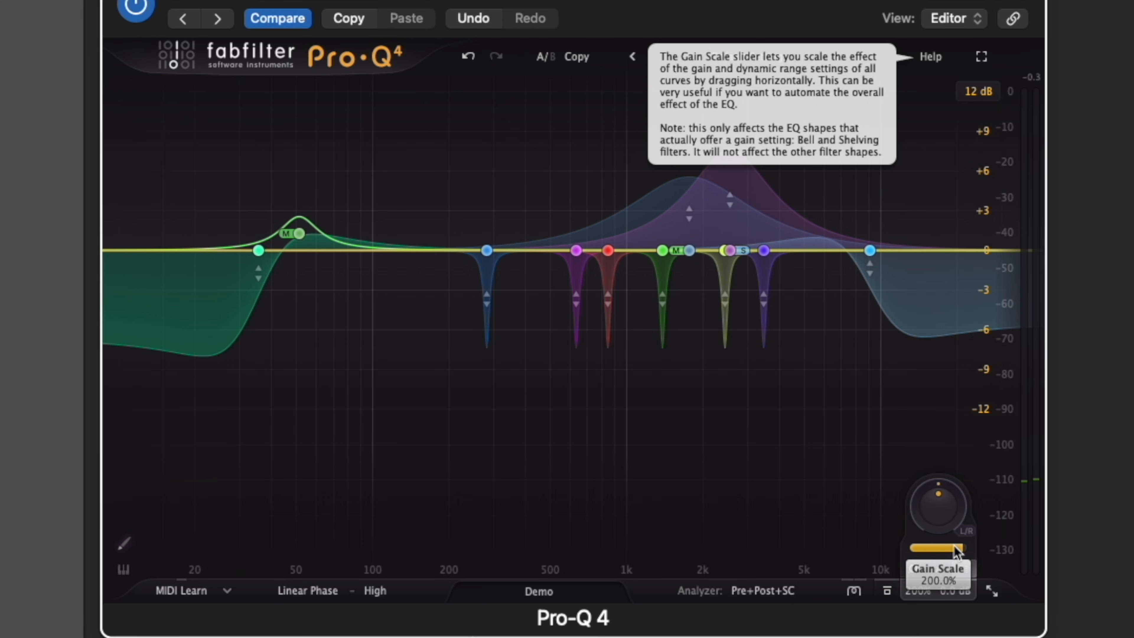
drag(955, 552, 943, 551)
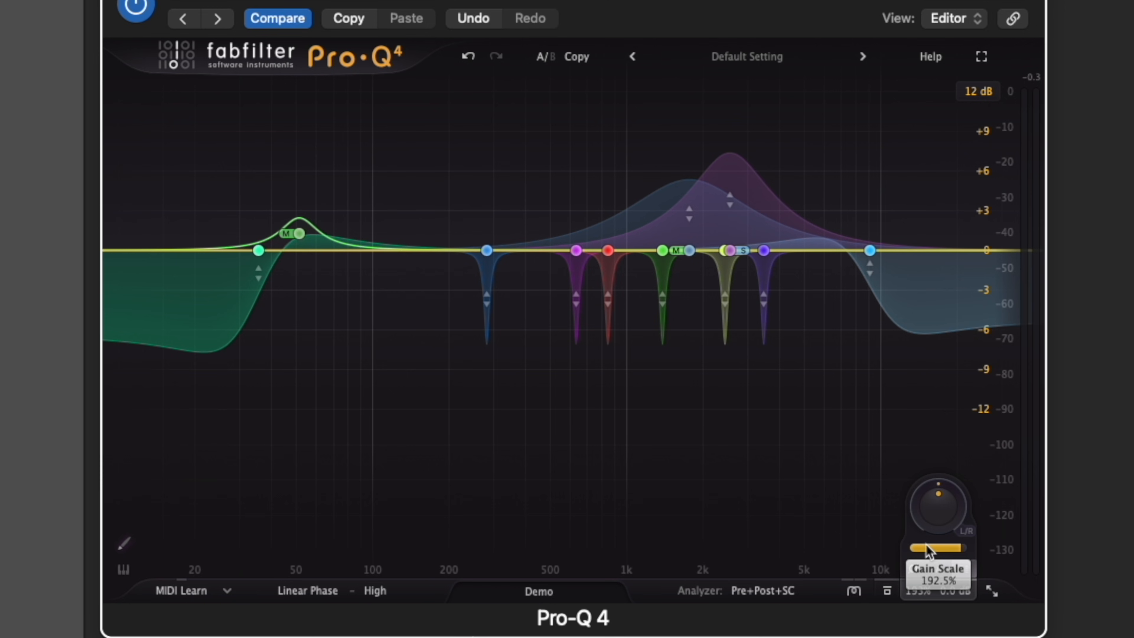
drag(946, 553, 894, 554)
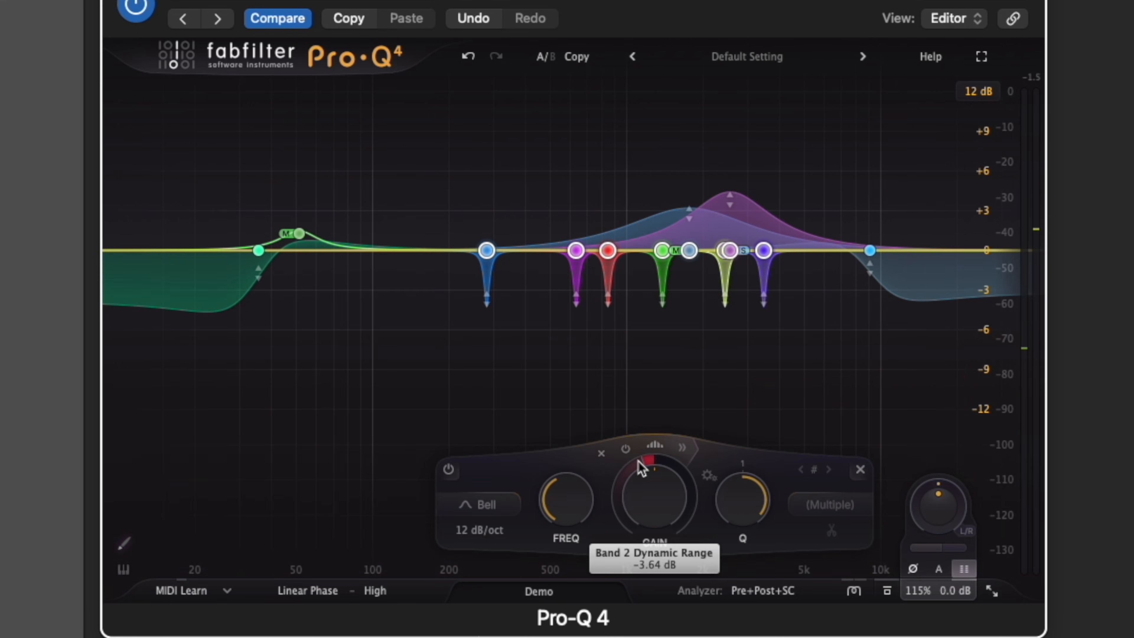
- Sweep the selected bell bands' dynamic ranges together up to +14.50 dB on band 2 and return the resonance bands to downward ranges, listening during playback
mouse_move(641, 467)
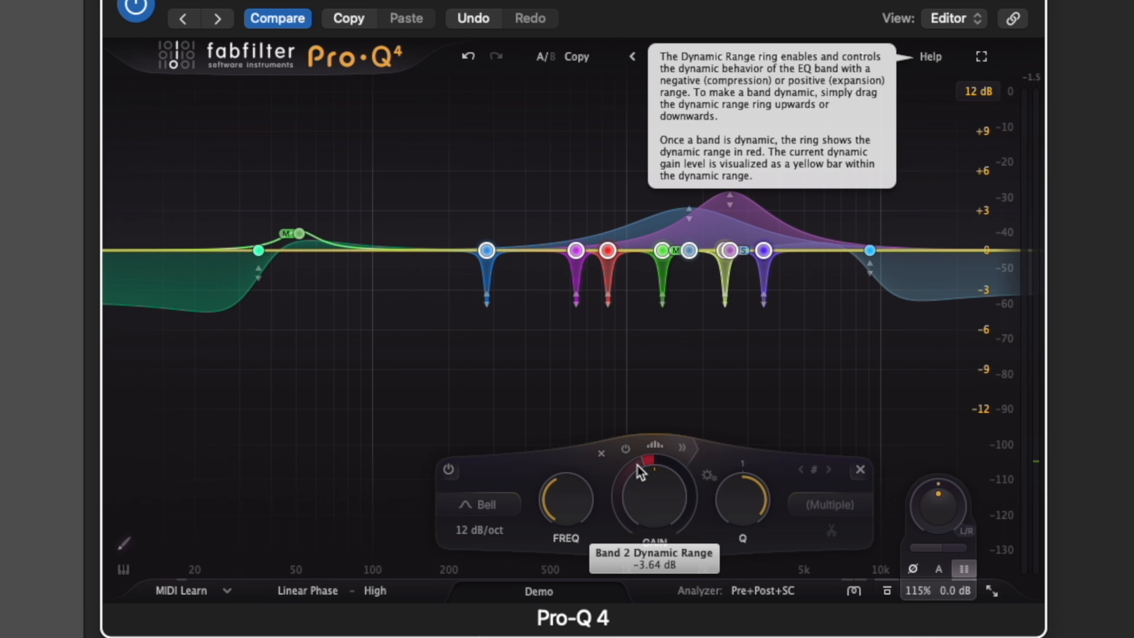
drag(646, 464, 687, 277)
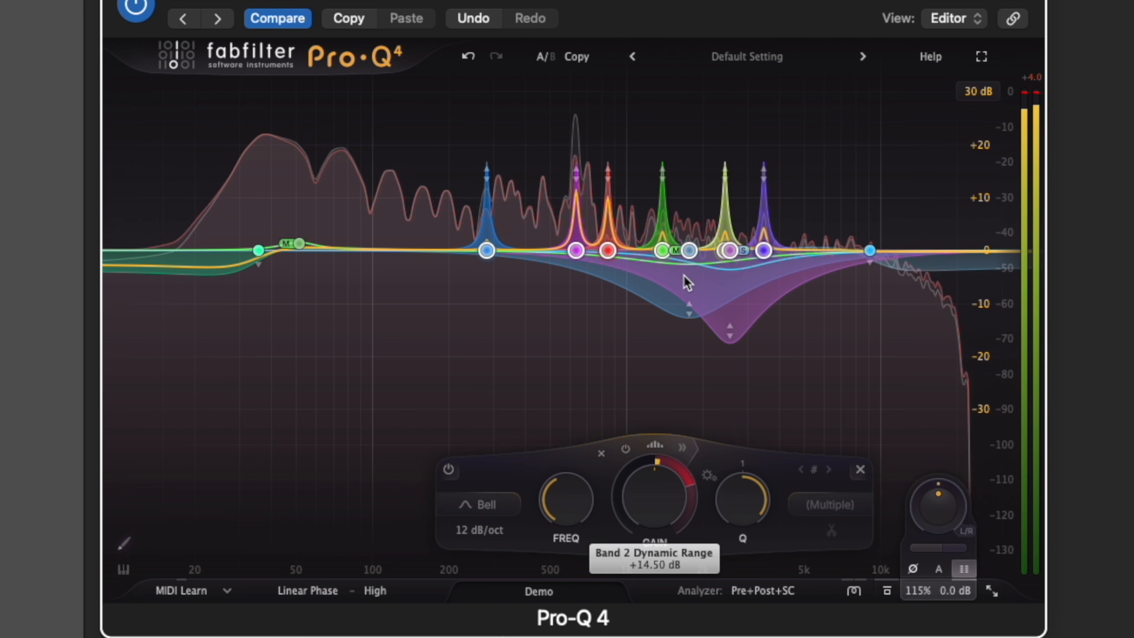
drag(685, 279, 682, 304)
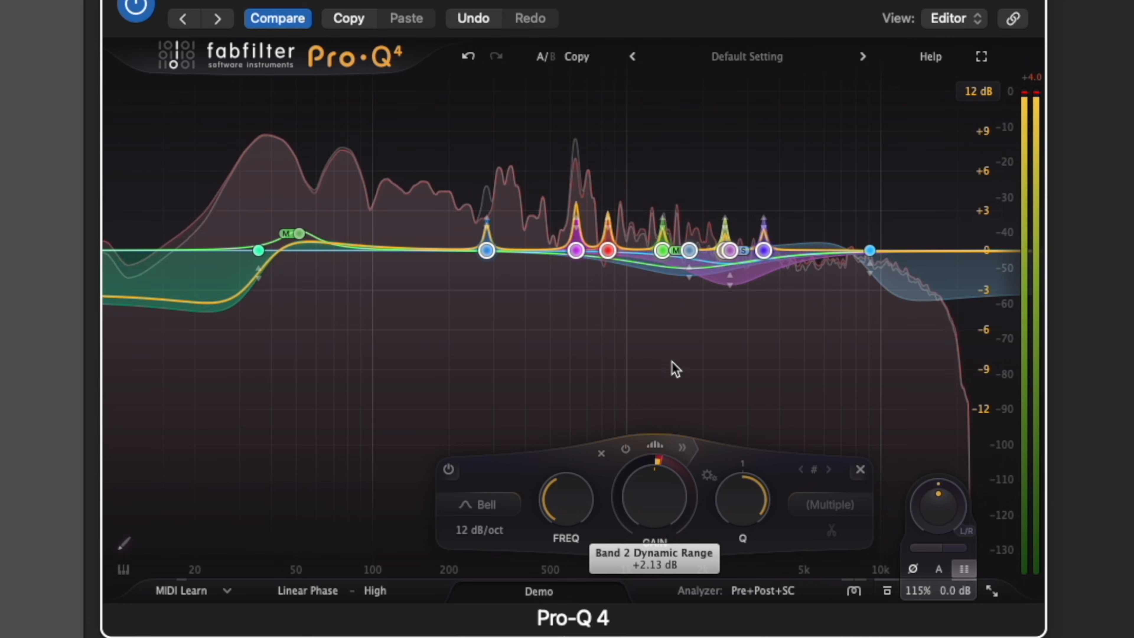
drag(673, 405, 691, 420)
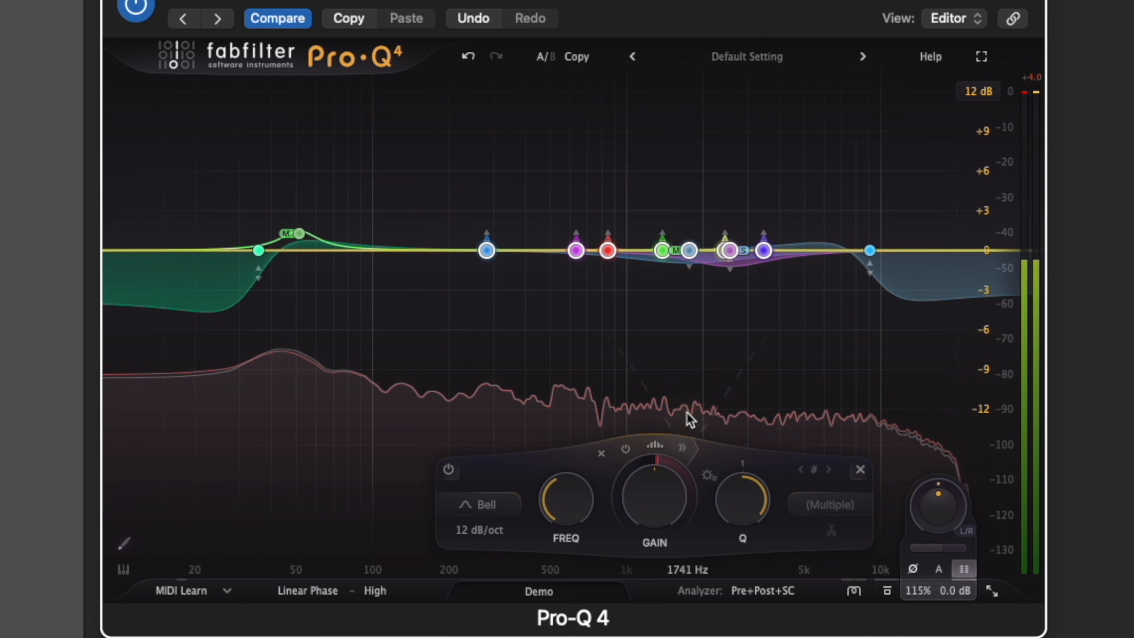
mouse_move(518, 281)
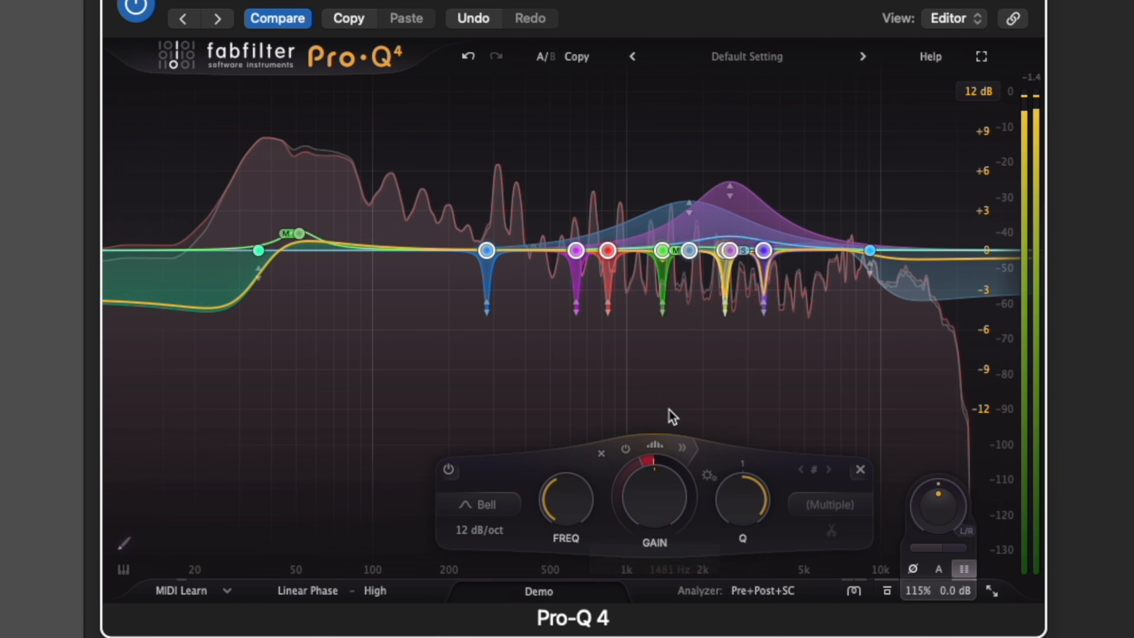
mouse_move(497, 283)
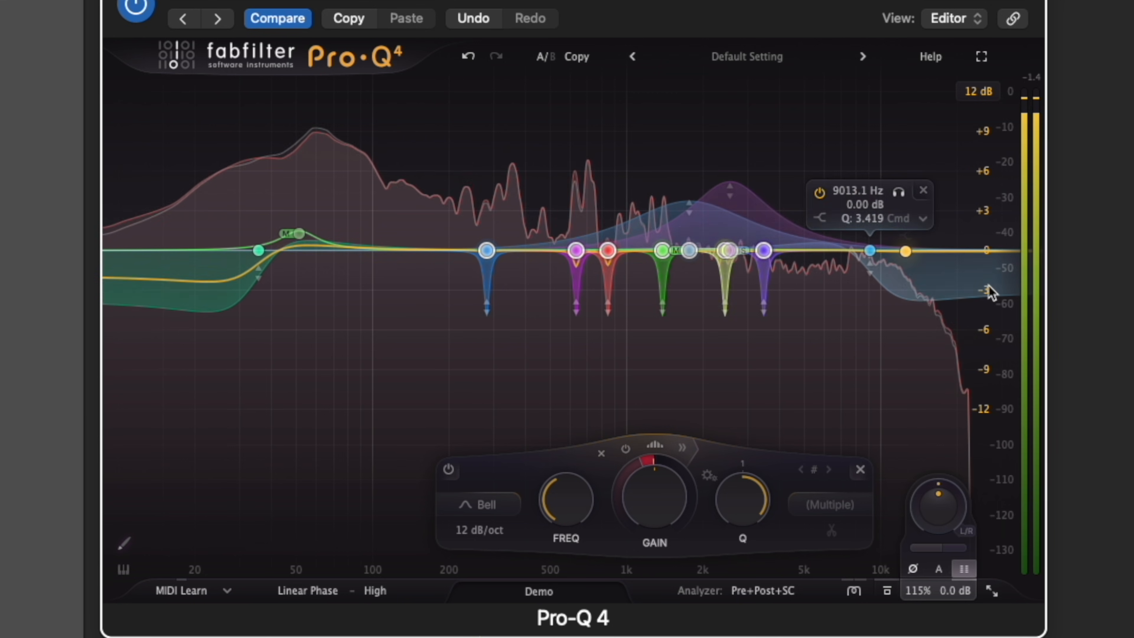
mouse_move(727, 324)
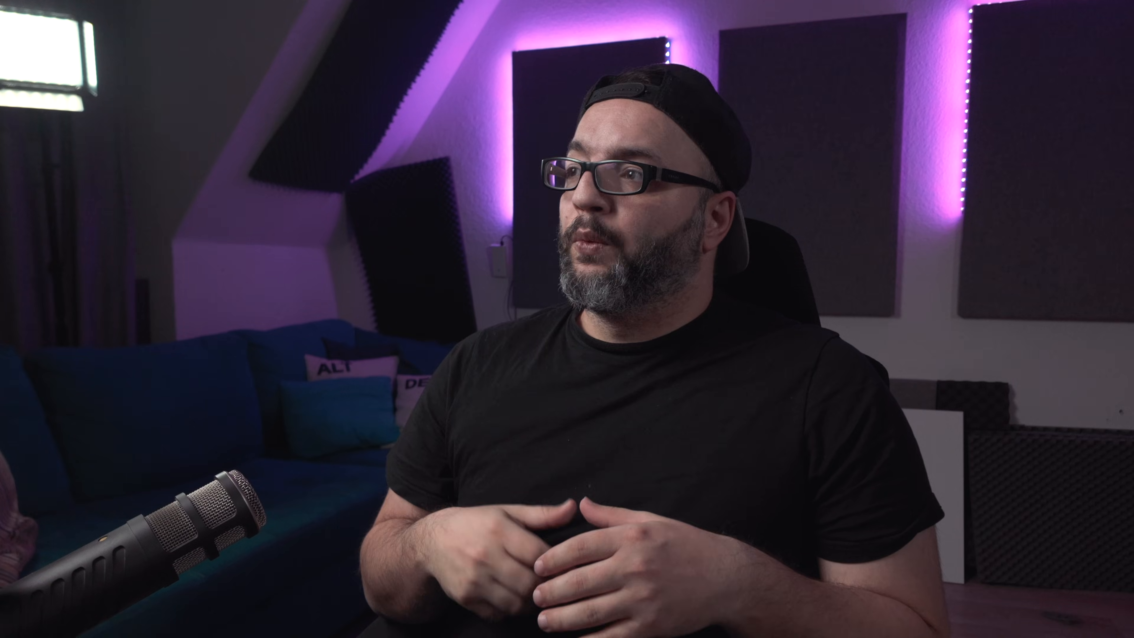